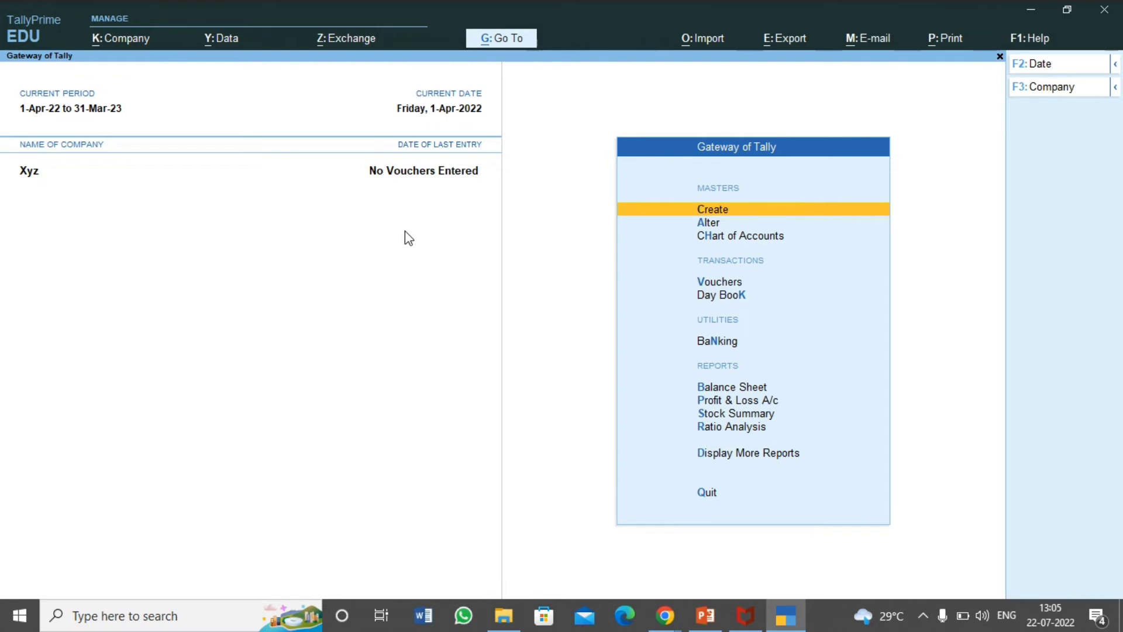
Step: Open the Select Company list showing ABC Pvt Ltd, XYZ Sales Pvt Ltd and Xyz
{"action": "key", "text": "alt"}
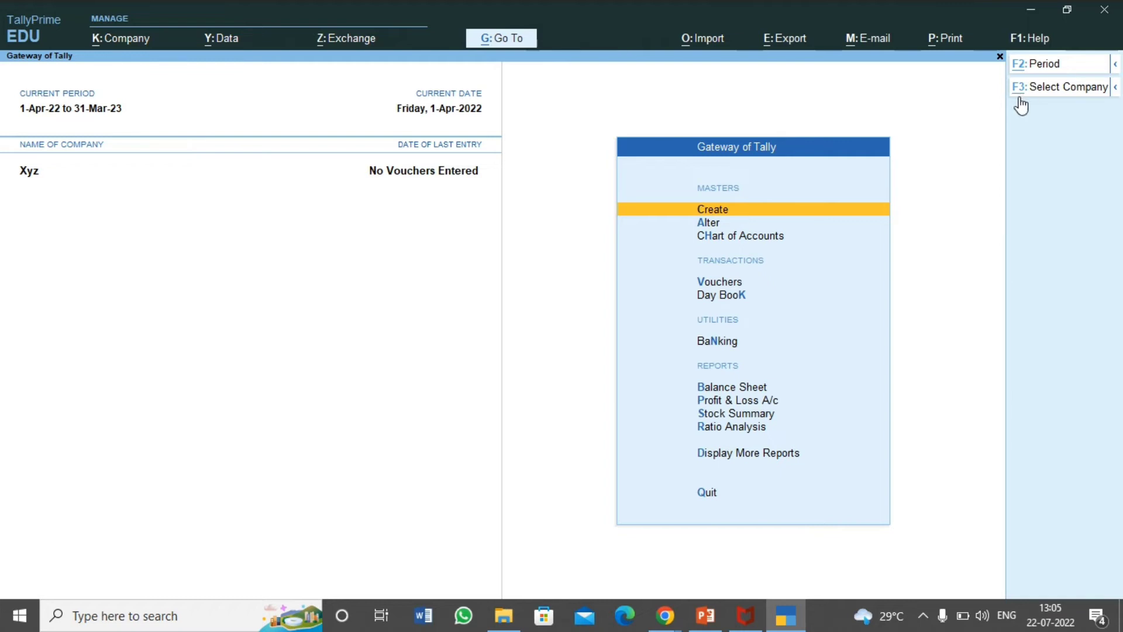
{"action": "left_click", "coordinate": [1069, 88]}
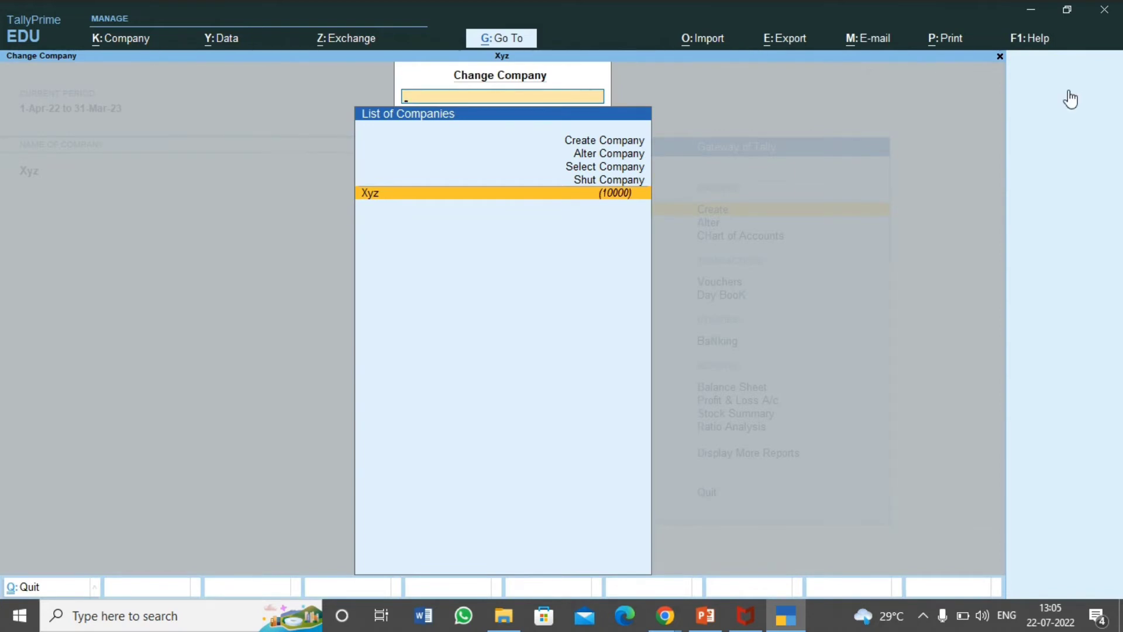
{"action": "key", "text": "Return"}
{"action": "key", "text": "alt"}
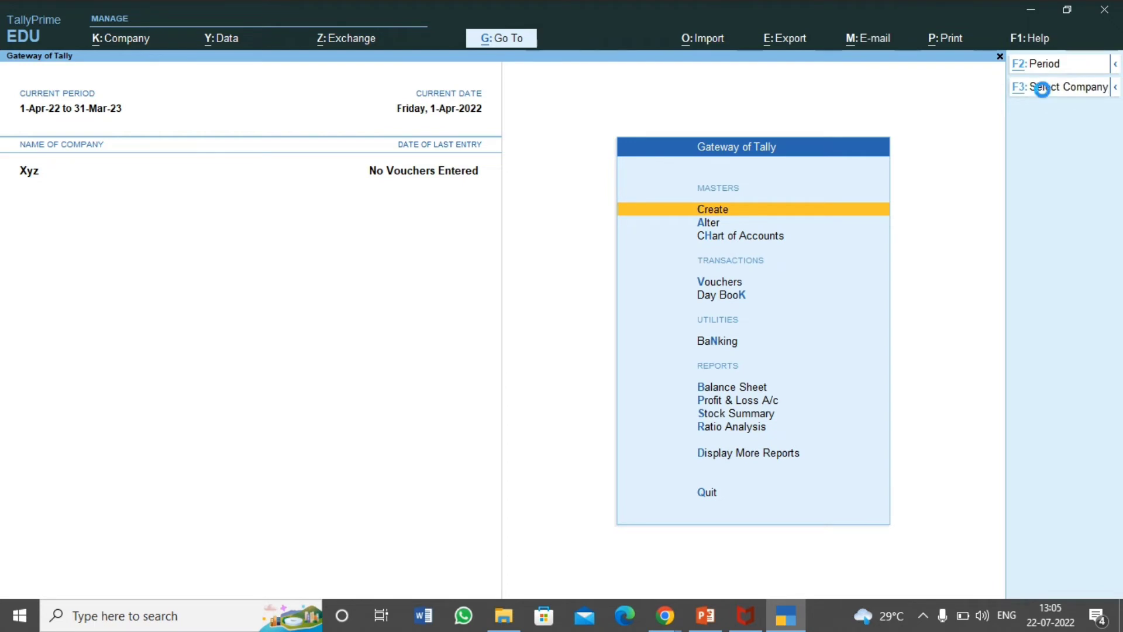
{"action": "left_click", "coordinate": [1043, 88]}
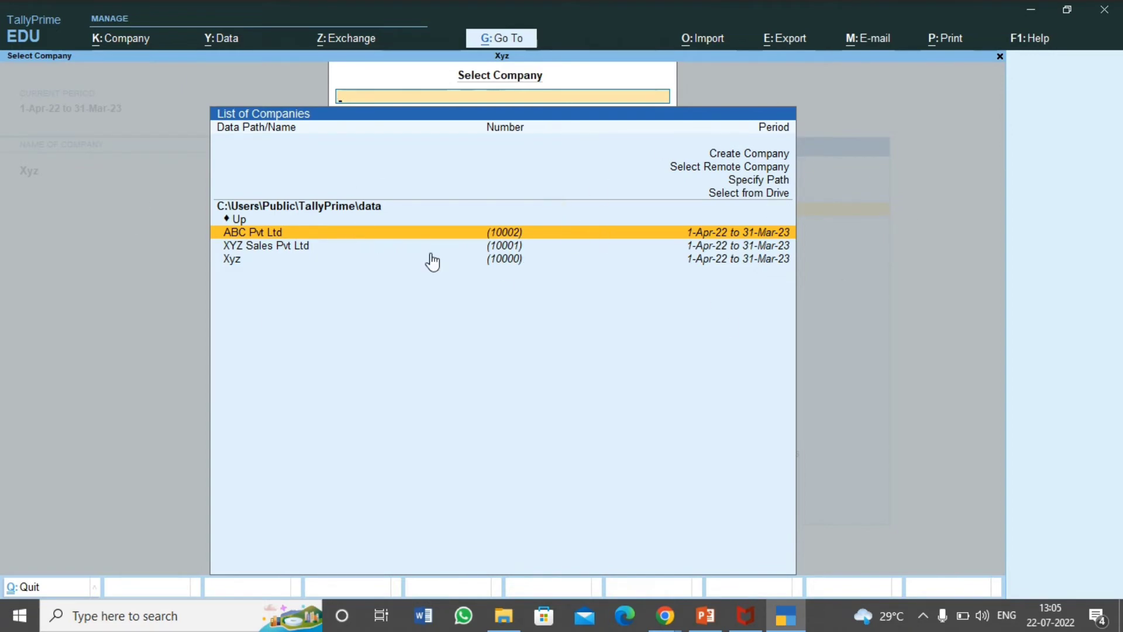
Step: Start a new company named 'PQR Electronis' with its address, state Maharashtra and pincode
{"action": "key", "text": "Up"}
{"action": "key", "text": "Up"}
{"action": "key", "text": "Up"}
{"action": "key", "text": "Up"}
{"action": "key", "text": "Up"}
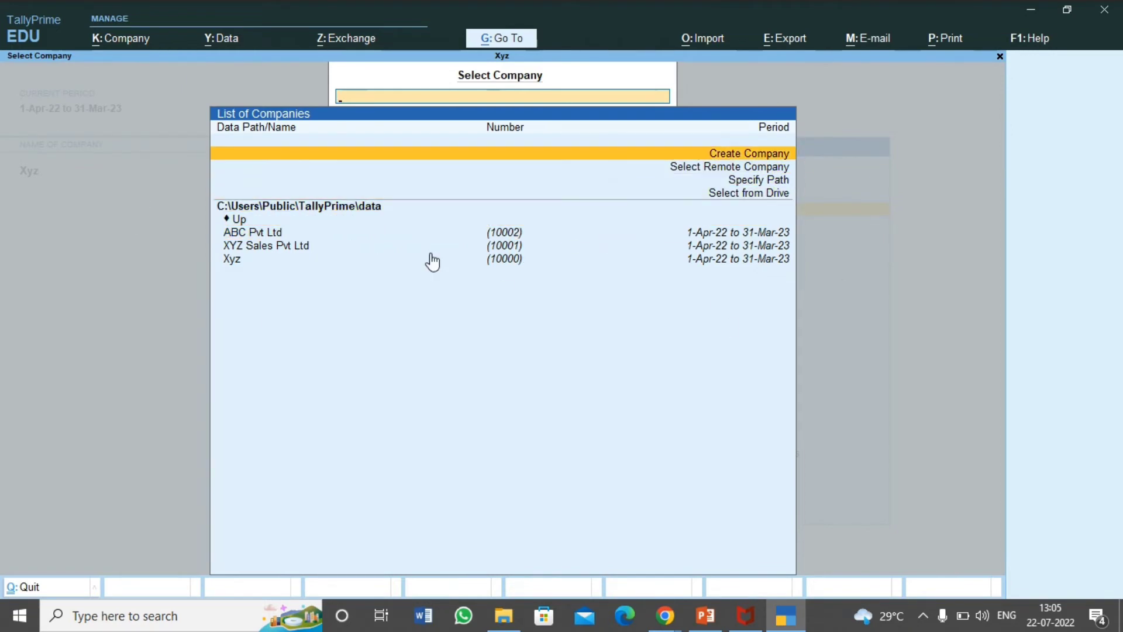
{"action": "key", "text": "Return"}
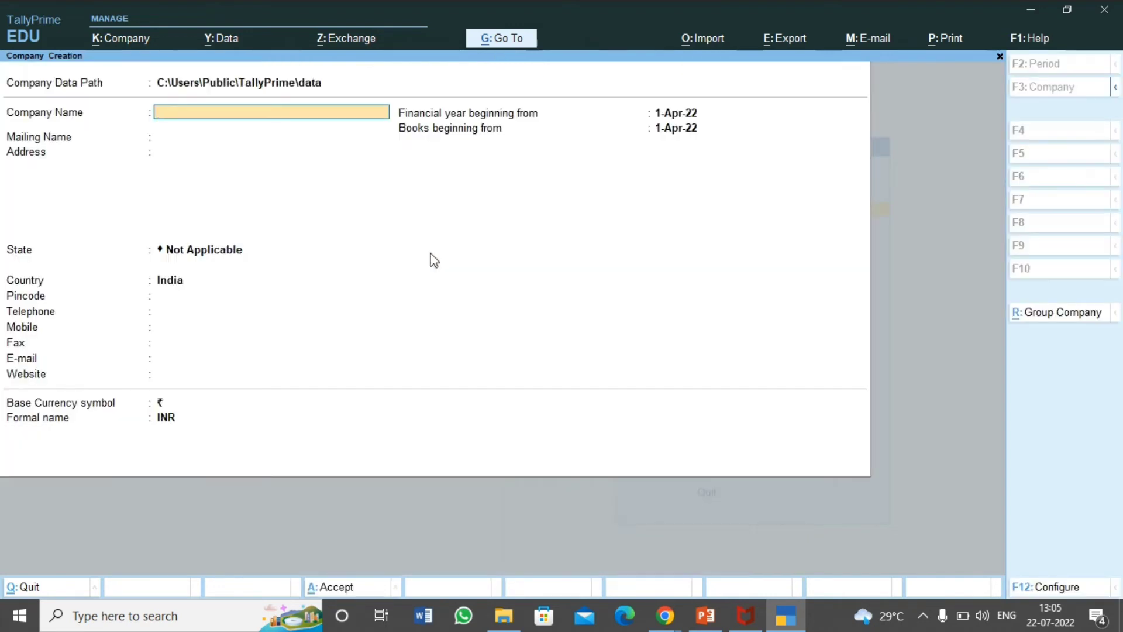
{"action": "type", "text": "QR Electronis"}
{"action": "key", "text": "Return"}
{"action": "key", "text": "Return"}
{"action": "type", "text": "Mira Road"}
{"action": "key", "text": "Return"}
{"action": "key", "text": "Return"}
{"action": "type", "text": "Mah"}
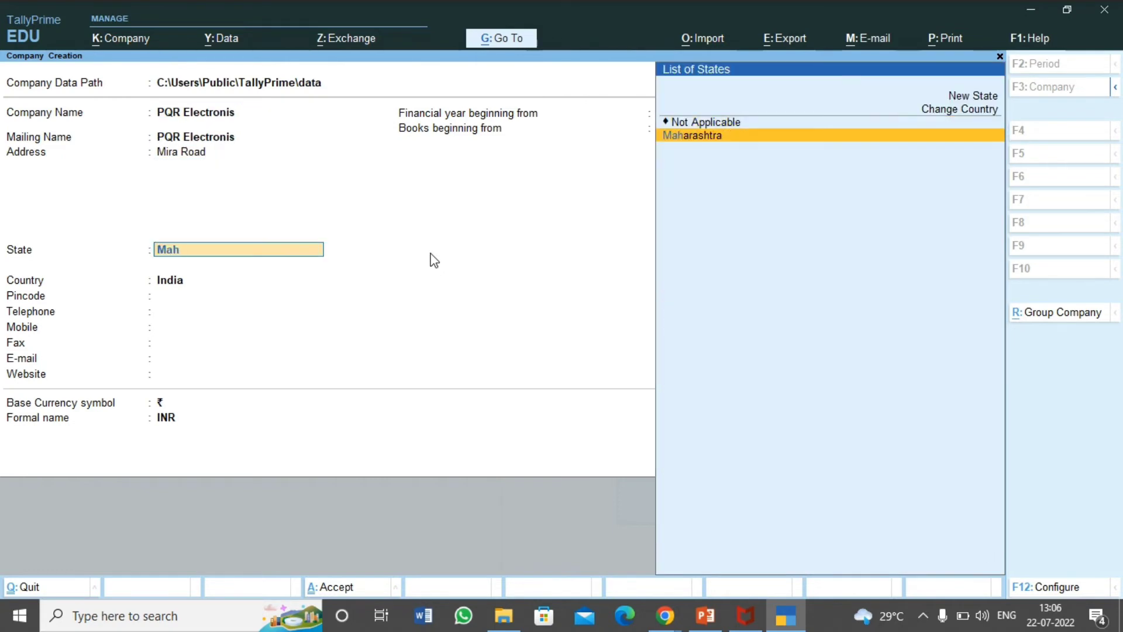
{"action": "key", "text": "Return"}
{"action": "key", "text": "Return"}
{"action": "type", "text": "401107"}
Step: Fill in the company's telephone, mobile, e-mail and website, then accept the new company
{"action": "key", "text": "Return"}
{"action": "type", "text": "9999999999"}
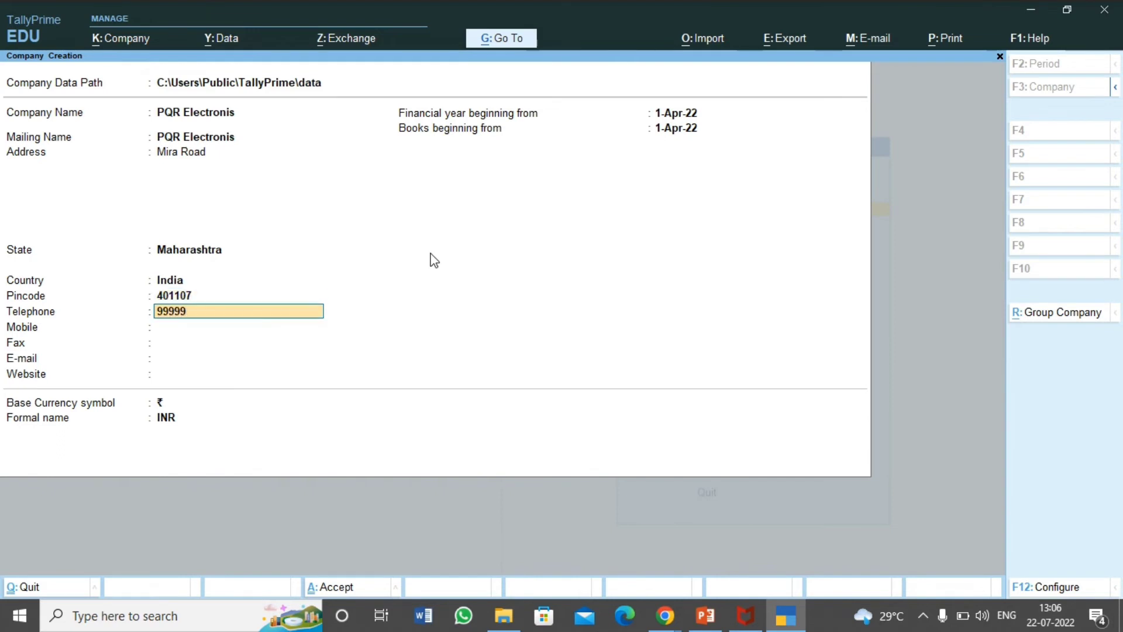
{"action": "key", "text": "Return"}
{"action": "type", "text": "9999999999"}
{"action": "key", "text": "Return"}
{"action": "key", "text": "Return"}
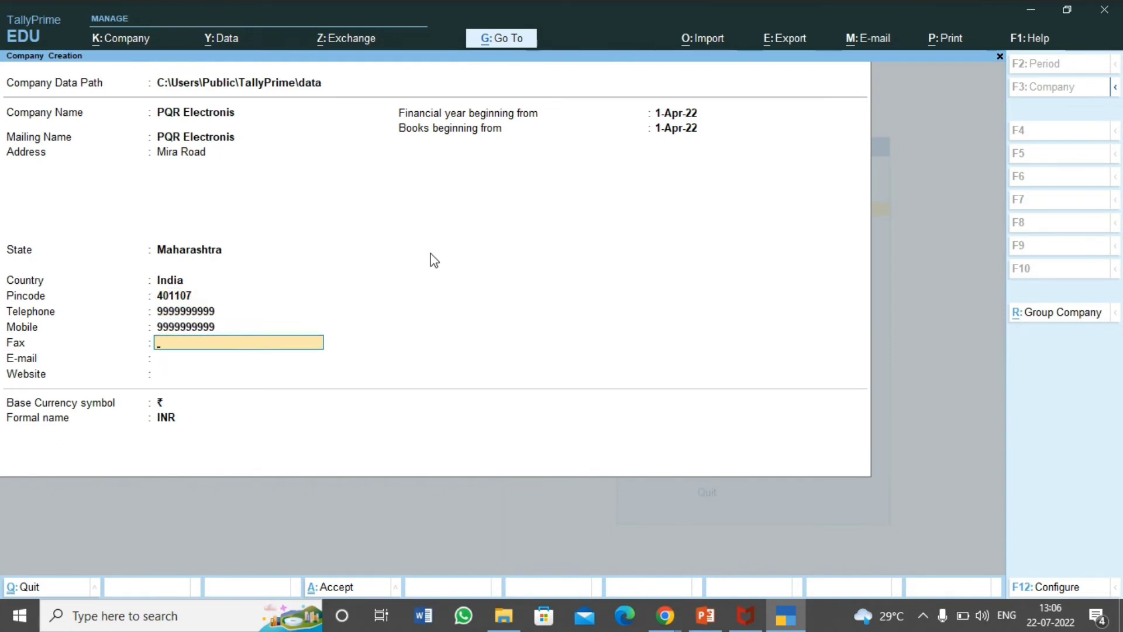
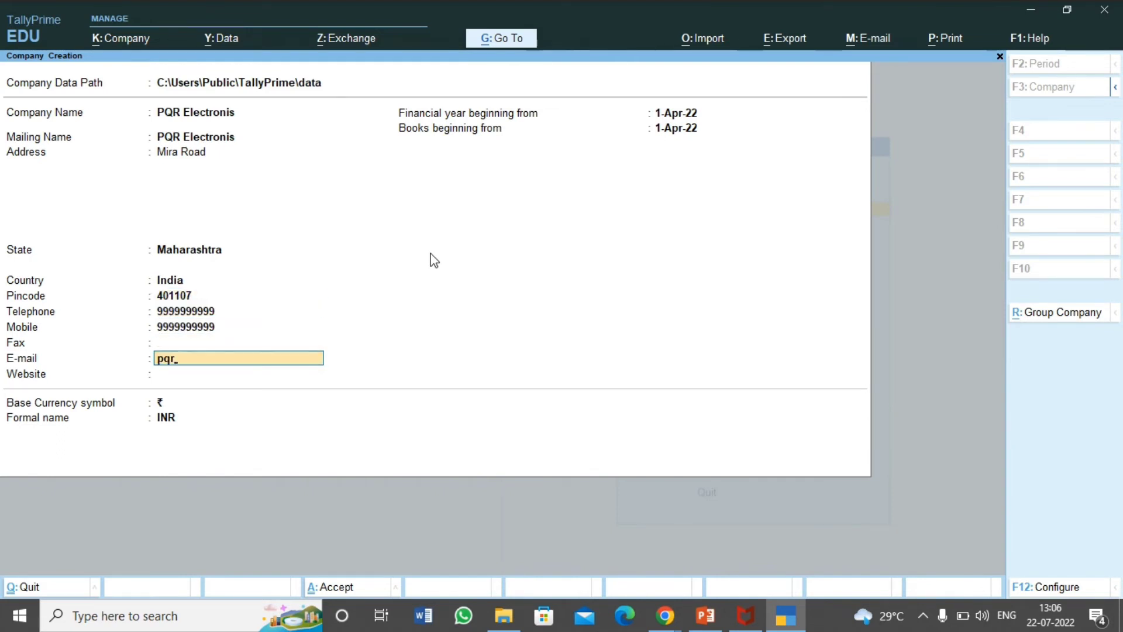
{"action": "key", "text": "Return"}
{"action": "type", "text": "pqr.com"}
{"action": "key", "text": "Return"}
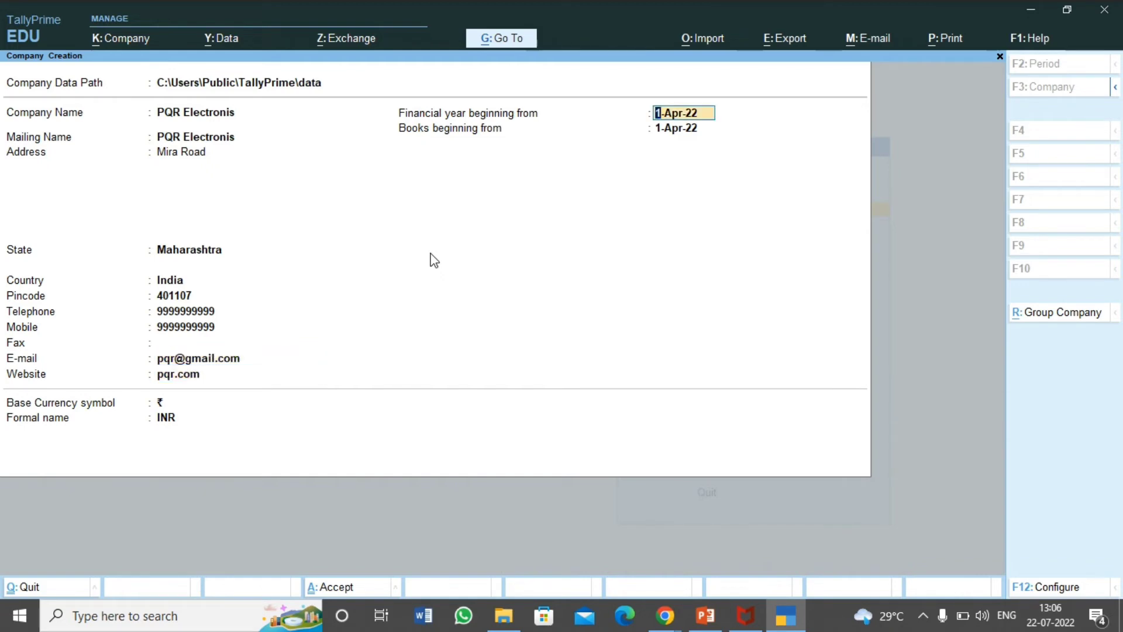
{"action": "key", "text": "Return"}
{"action": "key", "text": "Return"}
{"action": "key", "text": "Return"}
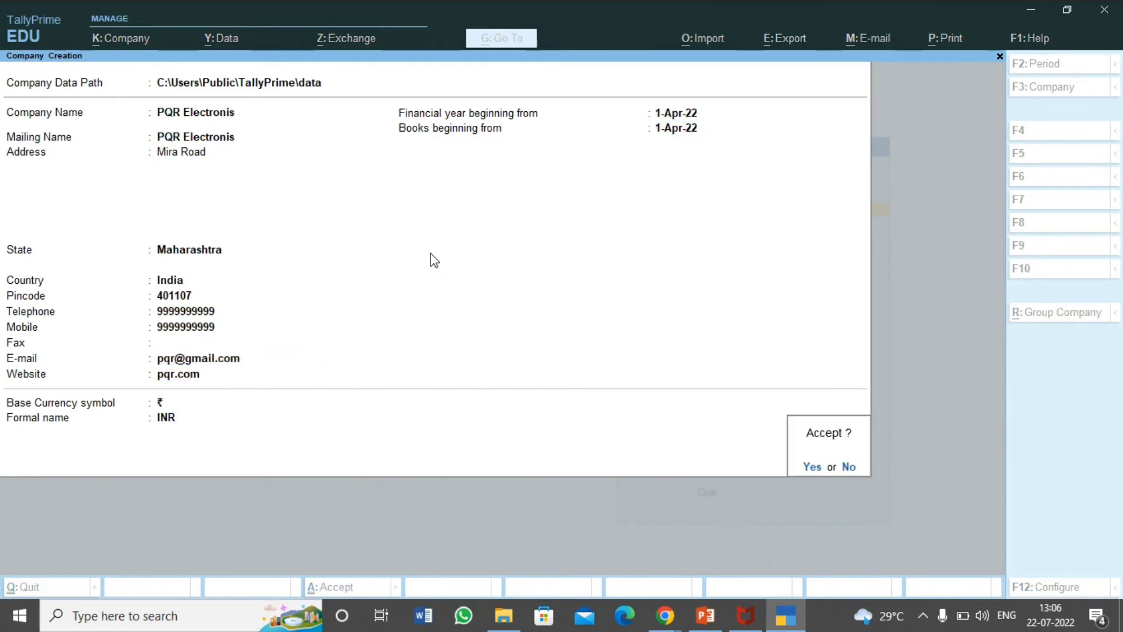
{"action": "key", "text": "Return"}
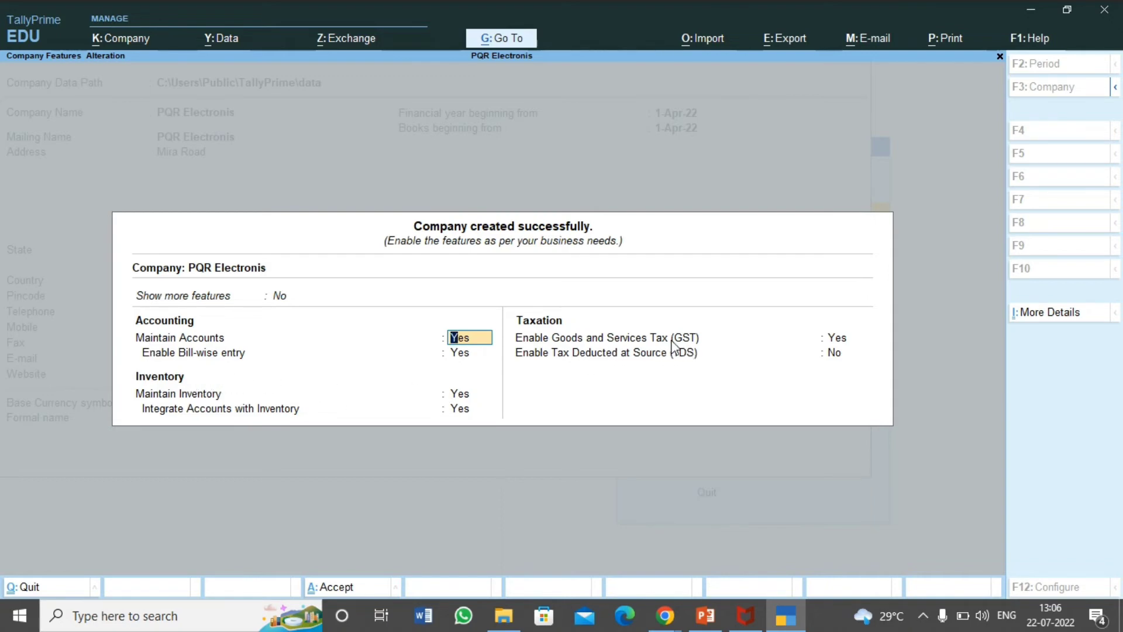
Step: Keep Enable Goods and Services Tax (GST) at Yes and open the GST Details form
{"action": "left_click", "coordinate": [832, 337]}
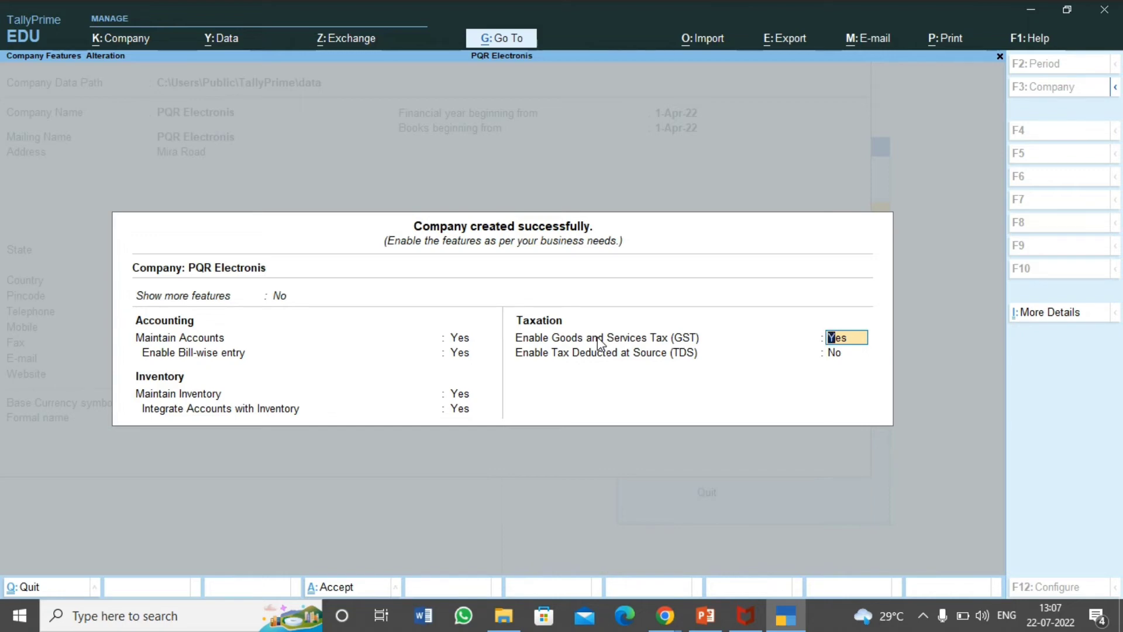
{"action": "key", "text": "Return"}
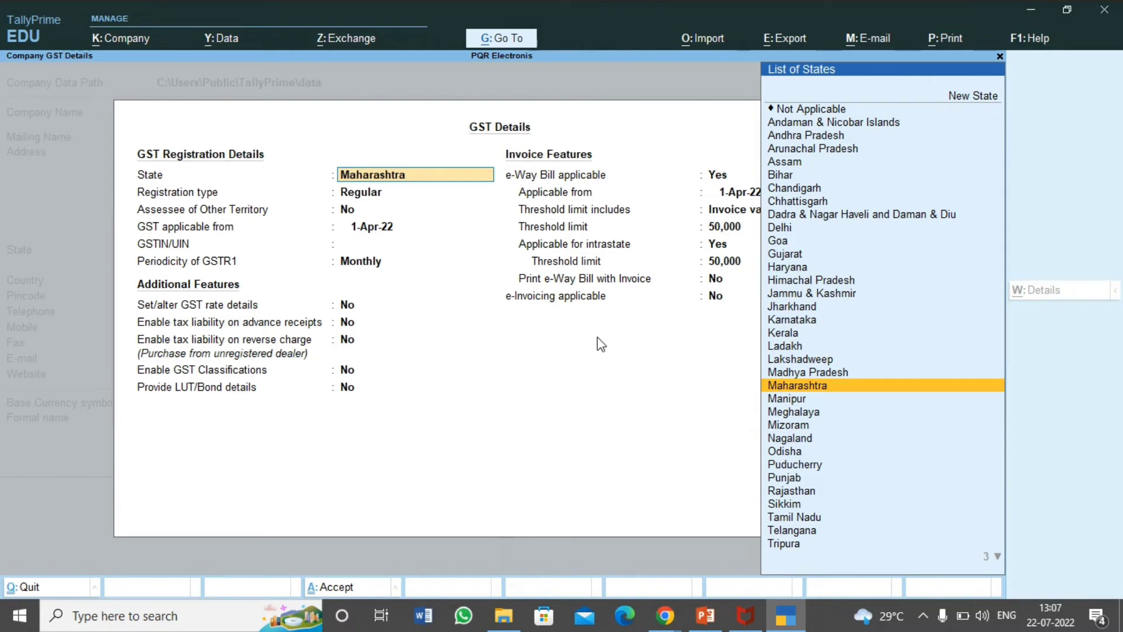
Step: Set GST state Maharashtra, Regular registration, Assessee of Other Territory Yes, applicable from 1-Apr-22
{"action": "key", "text": "Return"}
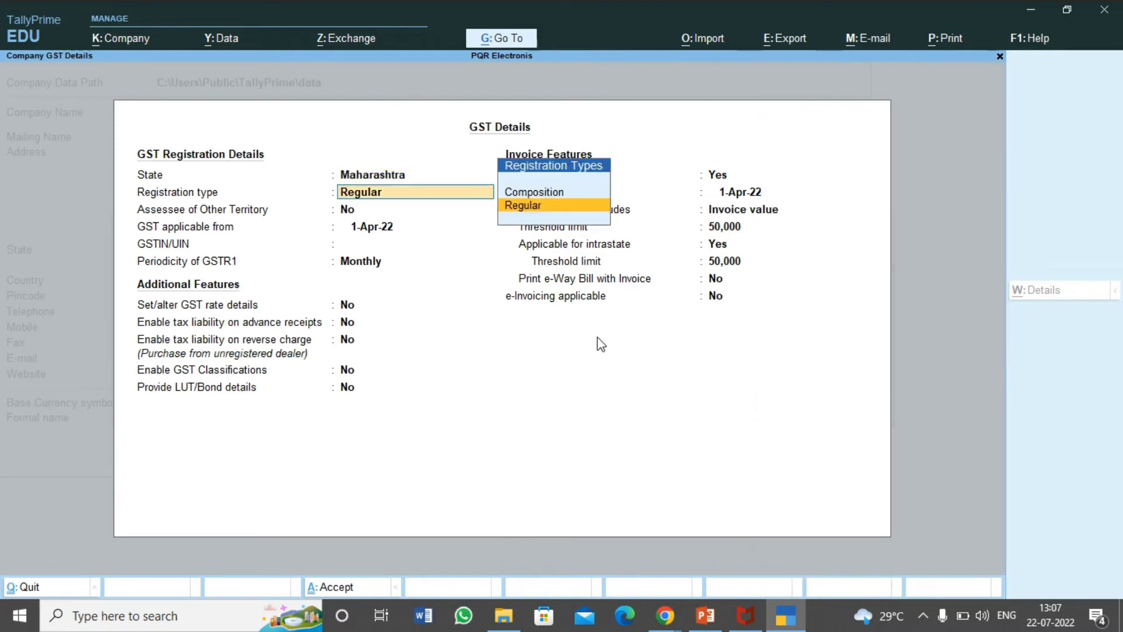
{"action": "key", "text": "Up"}
{"action": "key", "text": "Down"}
{"action": "key", "text": "Up"}
{"action": "key", "text": "Down"}
{"action": "key", "text": "Return"}
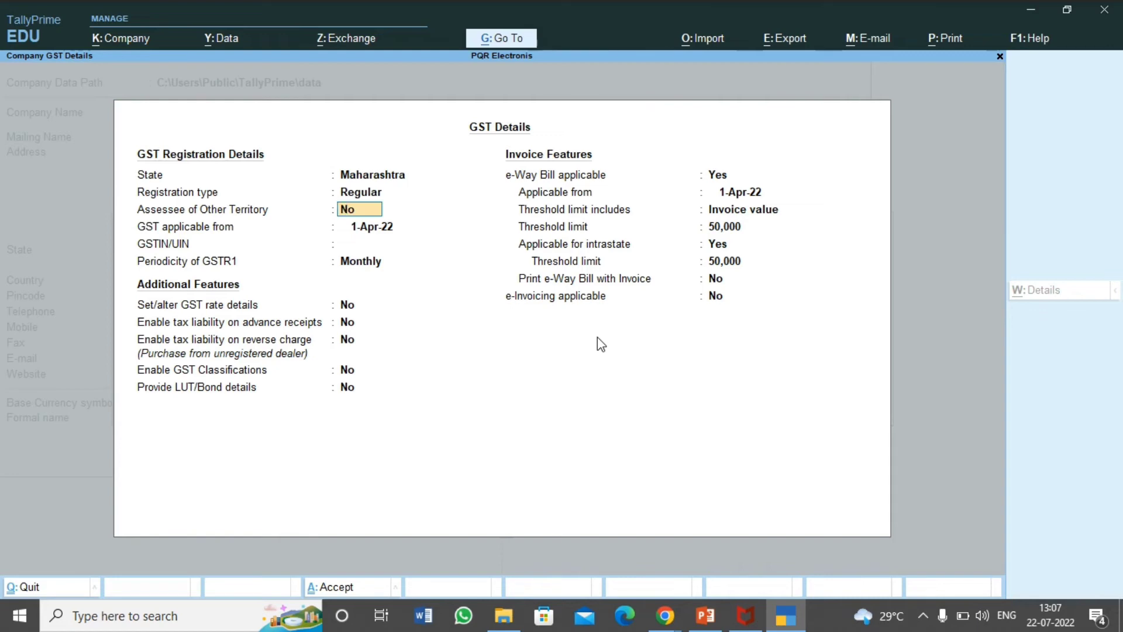
{"action": "type", "text": "y"}
{"action": "key", "text": "BackSpace"}
{"action": "key", "text": "BackSpace"}
{"action": "key", "text": "Return"}
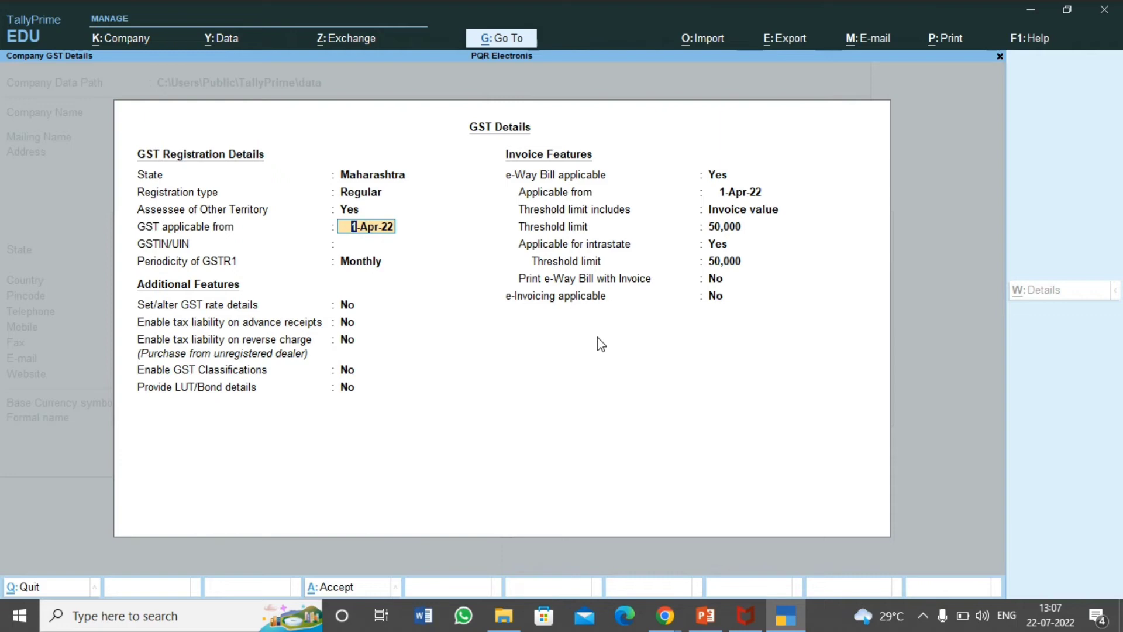
{"action": "key", "text": "Return"}
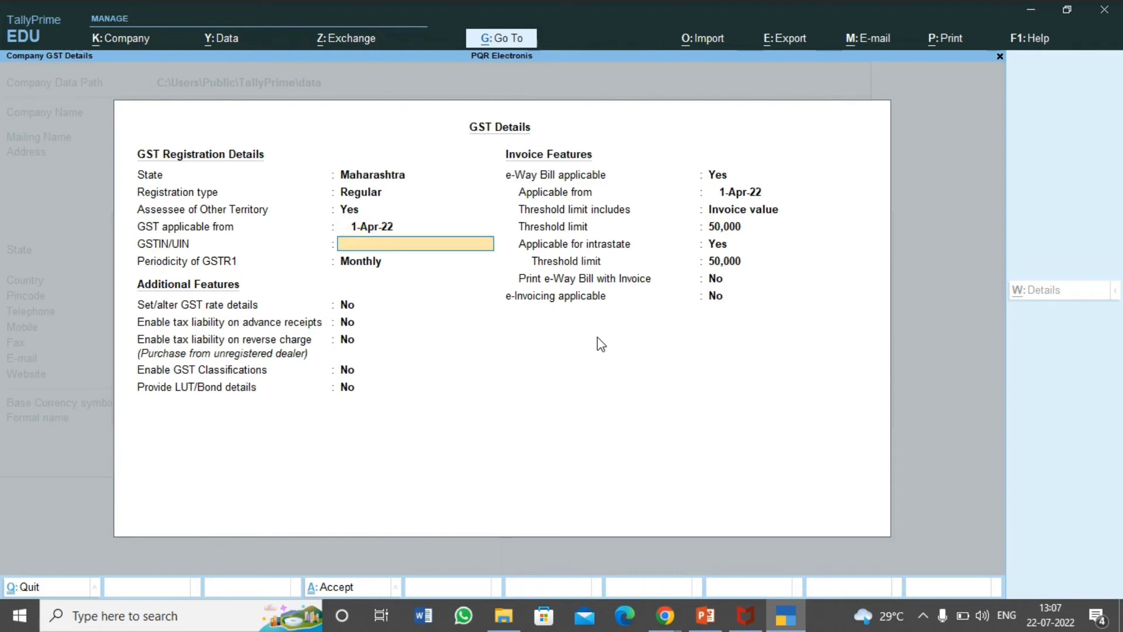
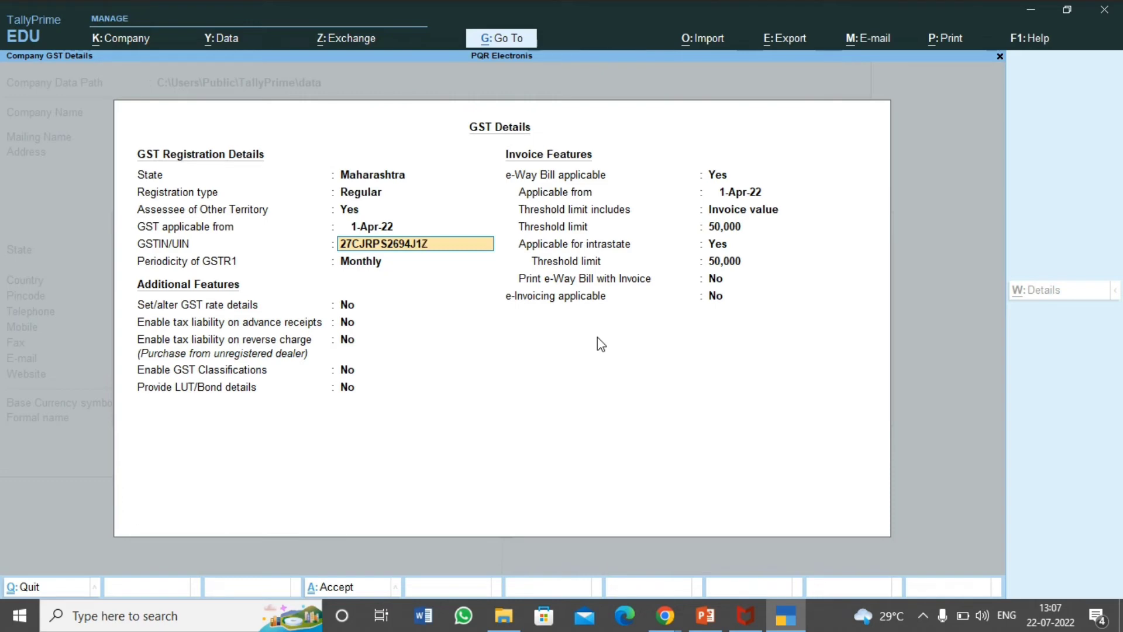
Step: Enter the company's GSTIN/UIN and dismiss the validation warning
{"action": "key", "text": "Return"}
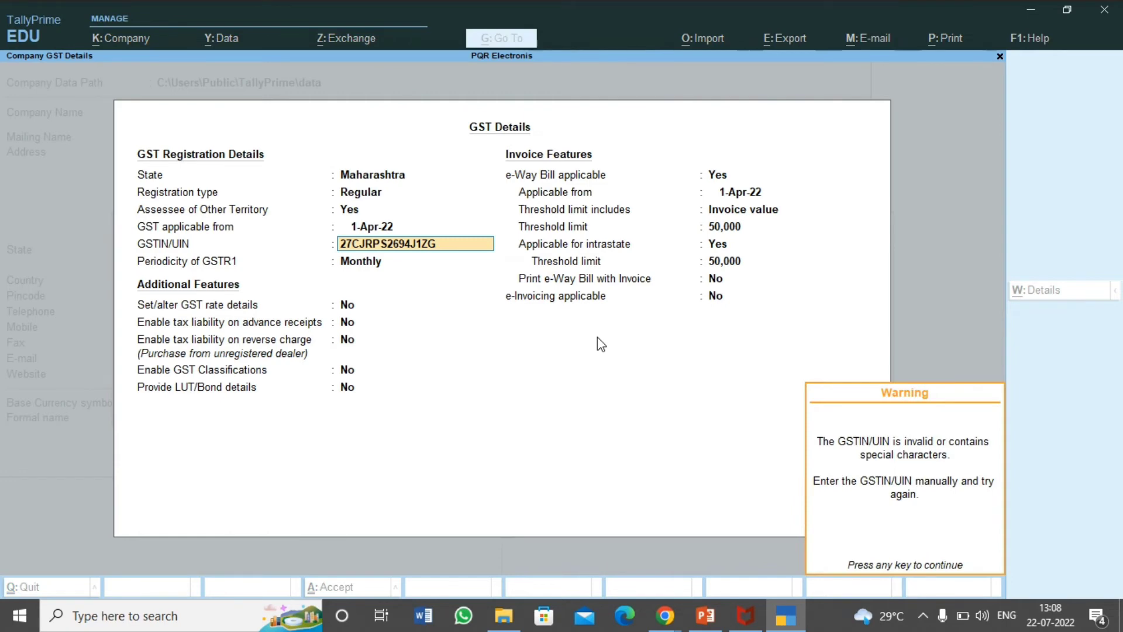
{"action": "key", "text": "Return"}
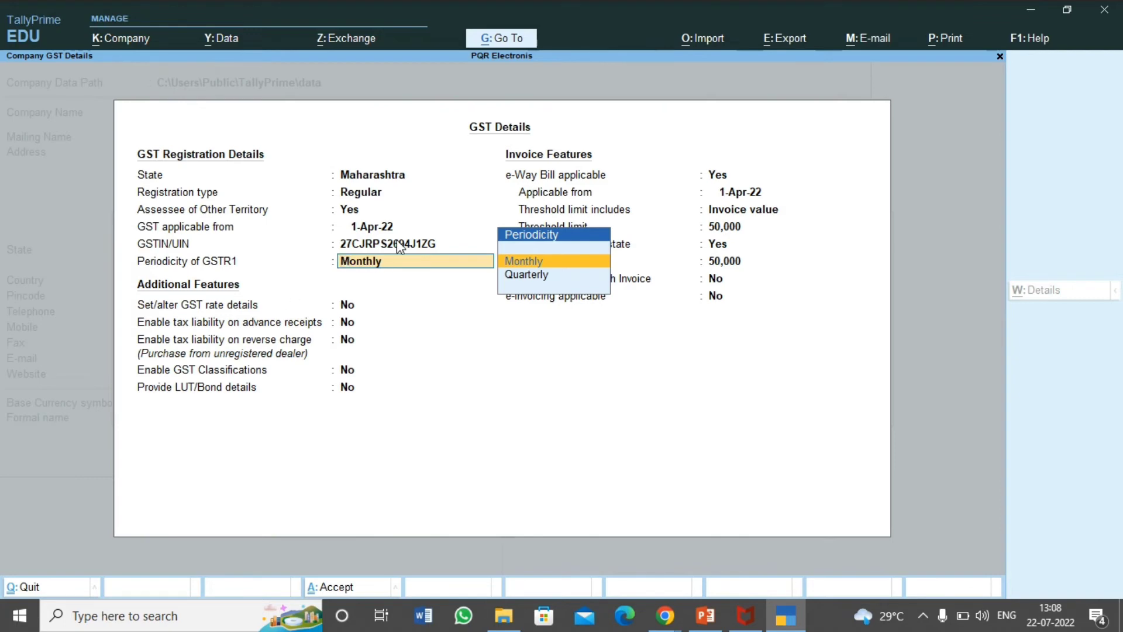
Step: Set GSTR1 periodicity to Quarterly, leave GST rate details as No, and answer Yes to advance-receipt liability
{"action": "key", "text": "Down"}
{"action": "key", "text": "Up"}
{"action": "key", "text": "Down"}
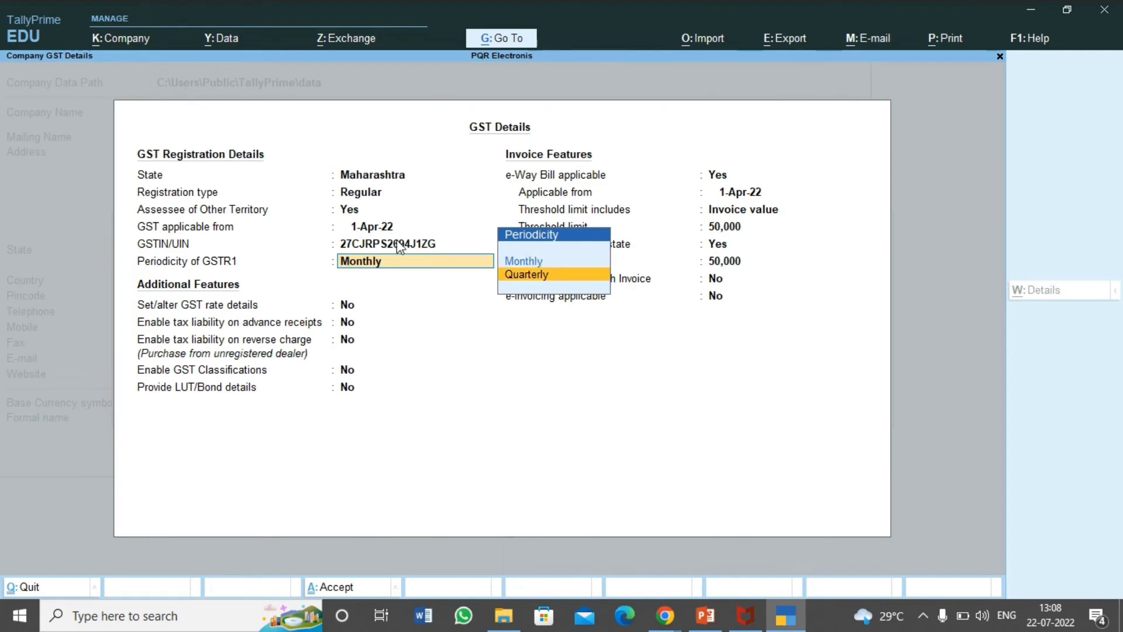
{"action": "key", "text": "Return"}
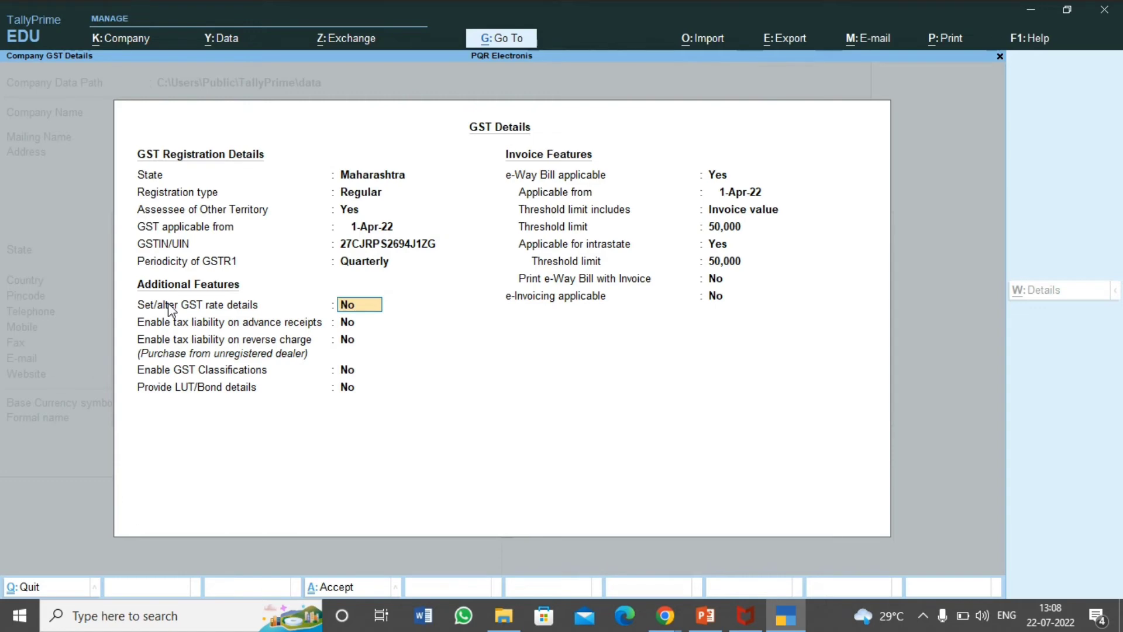
{"action": "key", "text": "Return"}
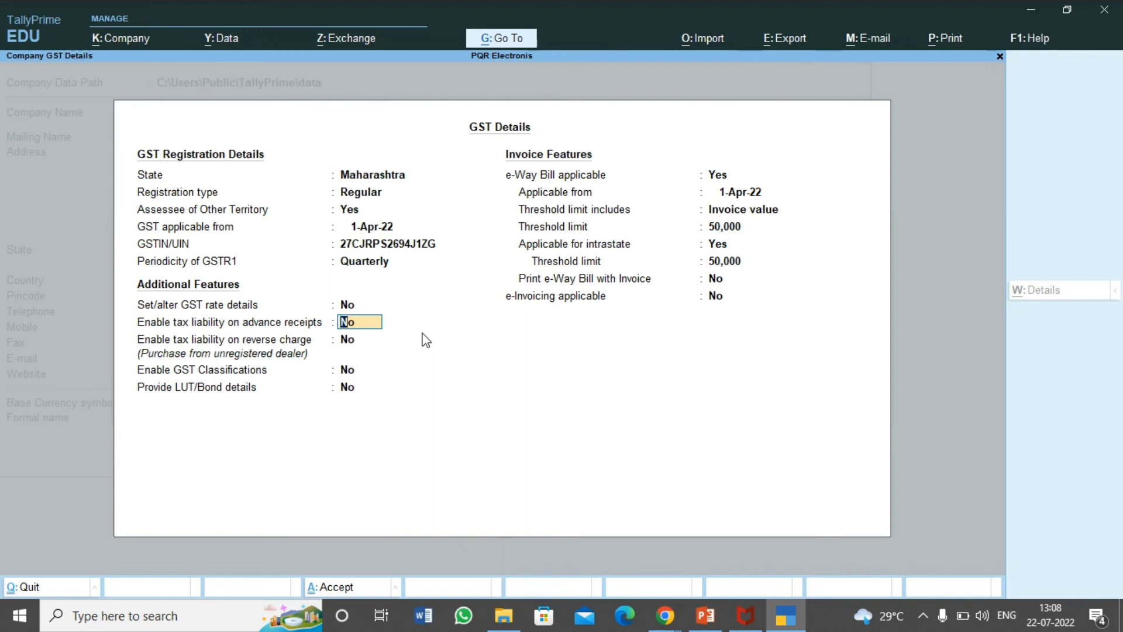
{"action": "type", "text": "y"}
Step: Change tax liability on advance receipts from Yes to No
{"action": "key", "text": "Return"}
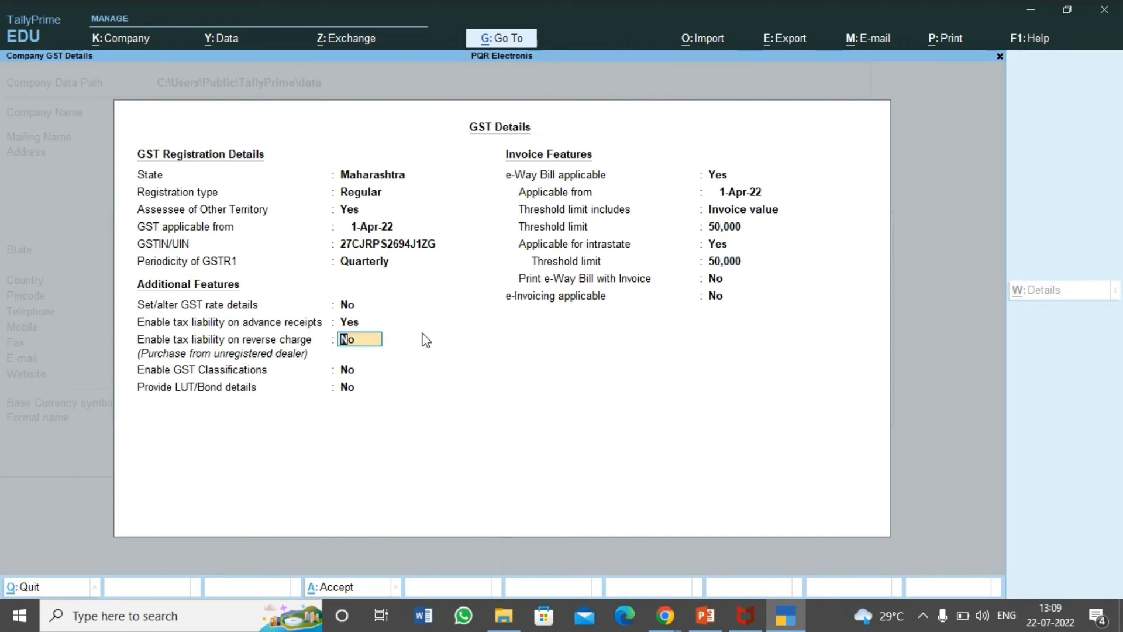
{"action": "key", "text": "Up"}
{"action": "type", "text": "n"}
{"action": "key", "text": "Return"}
{"action": "key", "text": "Return"}
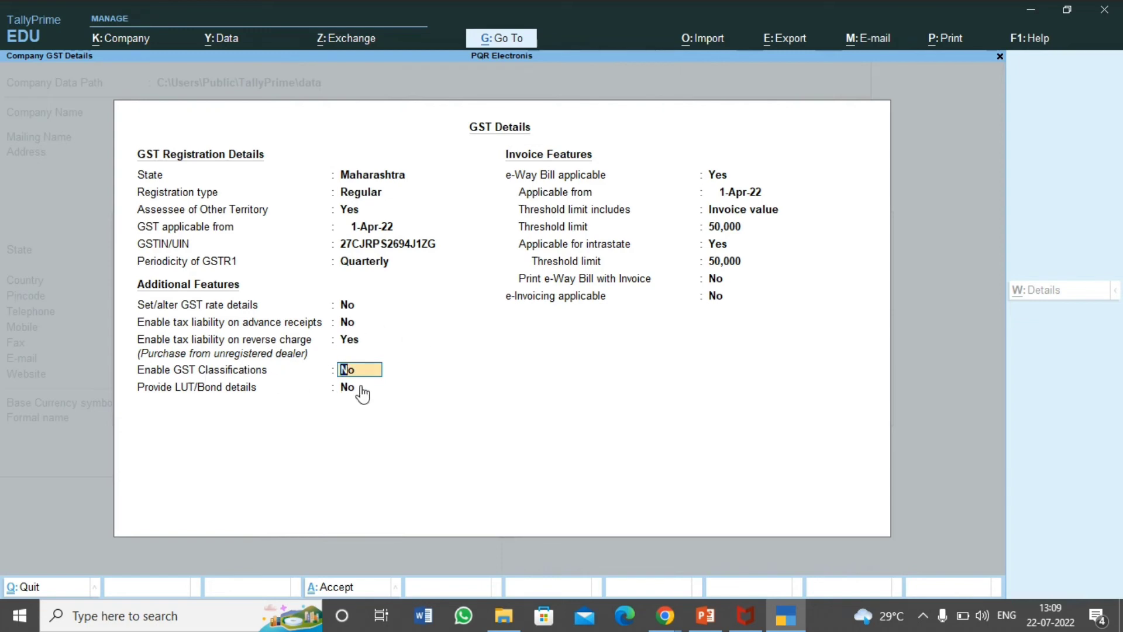
Step: Set GST Classifications and Provide LUT/Bond details to Yes
{"action": "type", "text": "y"}
{"action": "key", "text": "Return"}
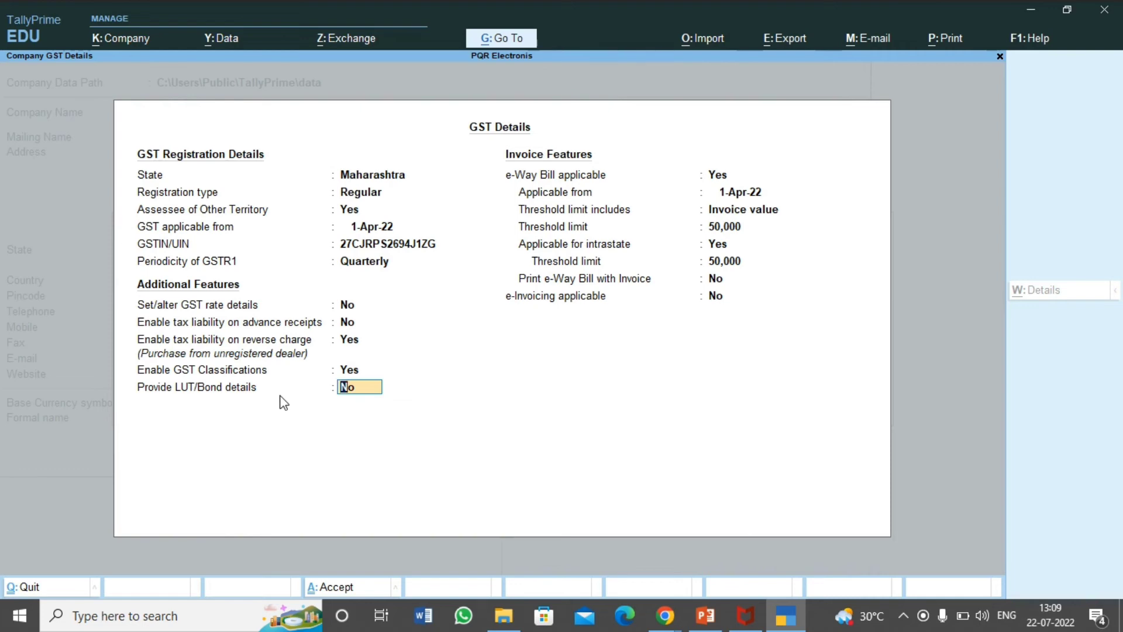
{"action": "type", "text": "y"}
{"action": "key", "text": "Return"}
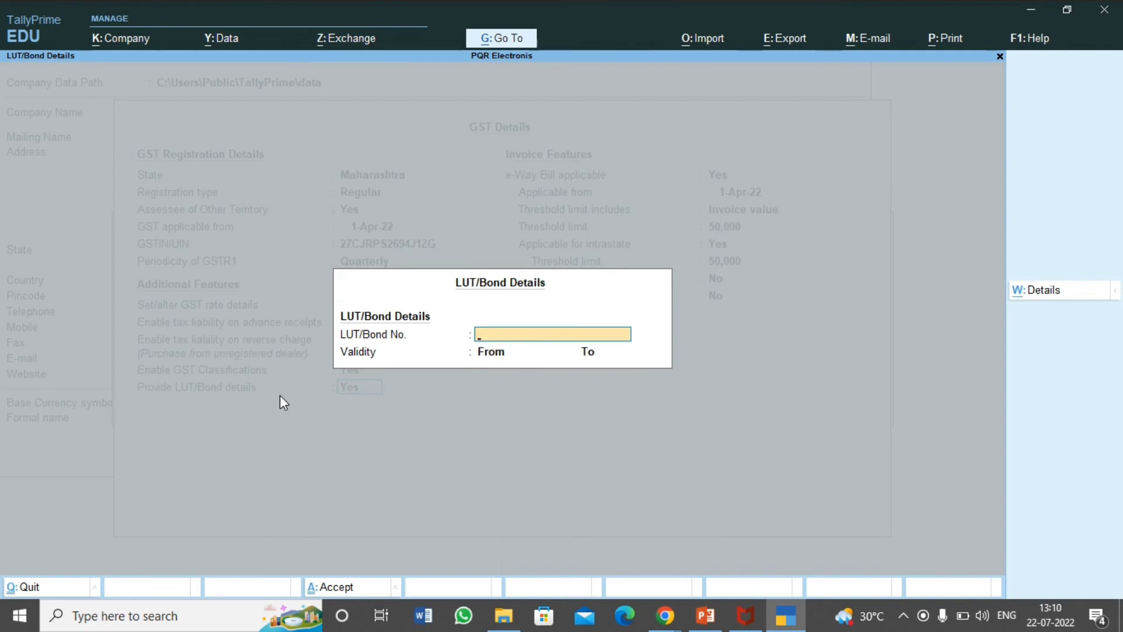
Step: Enter the LUT/Bond number, valid from 1-Apr-22 to 31/3/23
{"action": "type", "text": "54321"}
{"action": "key", "text": "Return"}
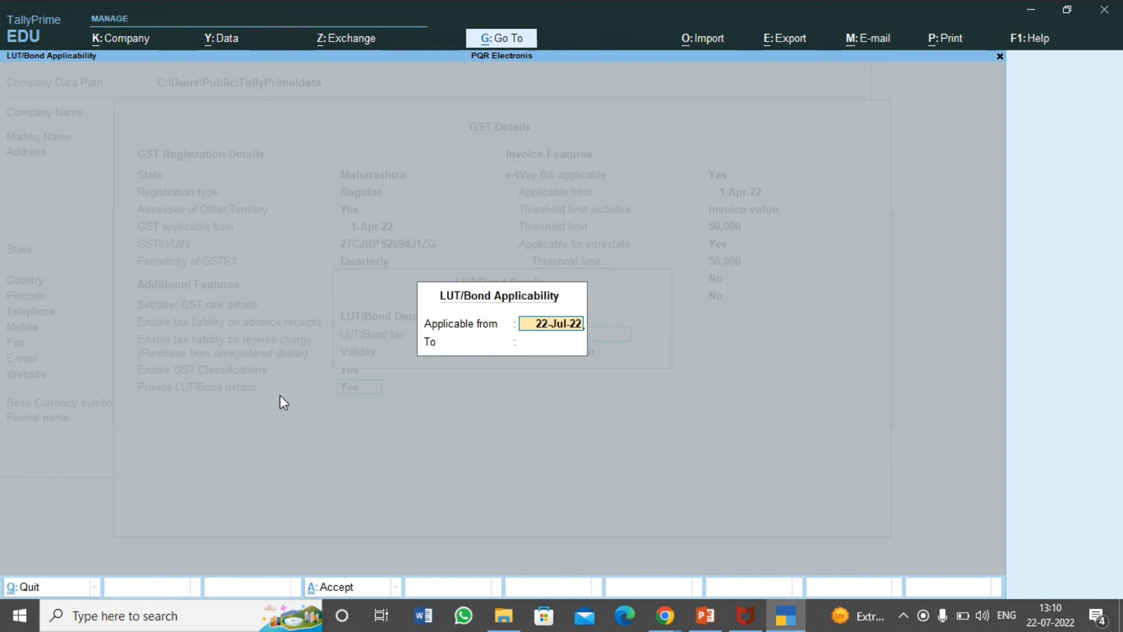
{"action": "key", "text": "BackSpace"}
{"action": "key", "text": "BackSpace"}
{"action": "key", "text": "BackSpace"}
{"action": "key", "text": "BackSpace"}
{"action": "key", "text": "BackSpace"}
{"action": "key", "text": "BackSpace"}
{"action": "key", "text": "BackSpace"}
{"action": "key", "text": "BackSpace"}
{"action": "key", "text": "BackSpace"}
{"action": "type", "text": "-4-22"}
{"action": "key", "text": "Return"}
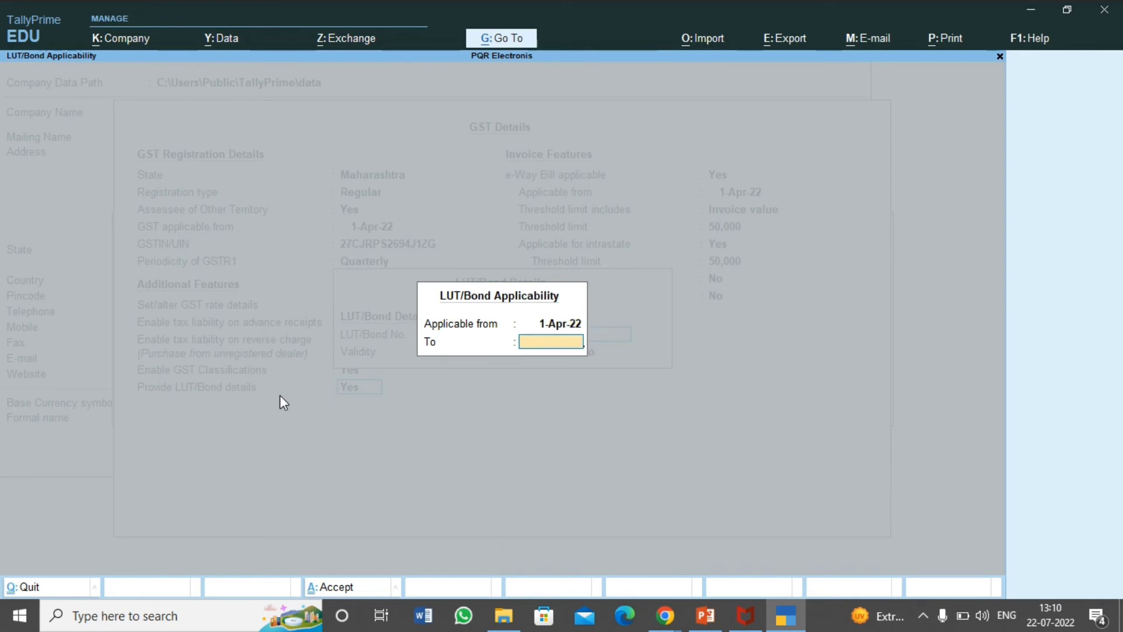
{"action": "type", "text": "31.323"}
{"action": "key", "text": "BackSpace"}
{"action": "key", "text": "BackSpace"}
{"action": "key", "text": "BackSpace"}
{"action": "key", "text": "BackSpace"}
{"action": "type", "text": "/3/23"}
{"action": "key", "text": "Return"}
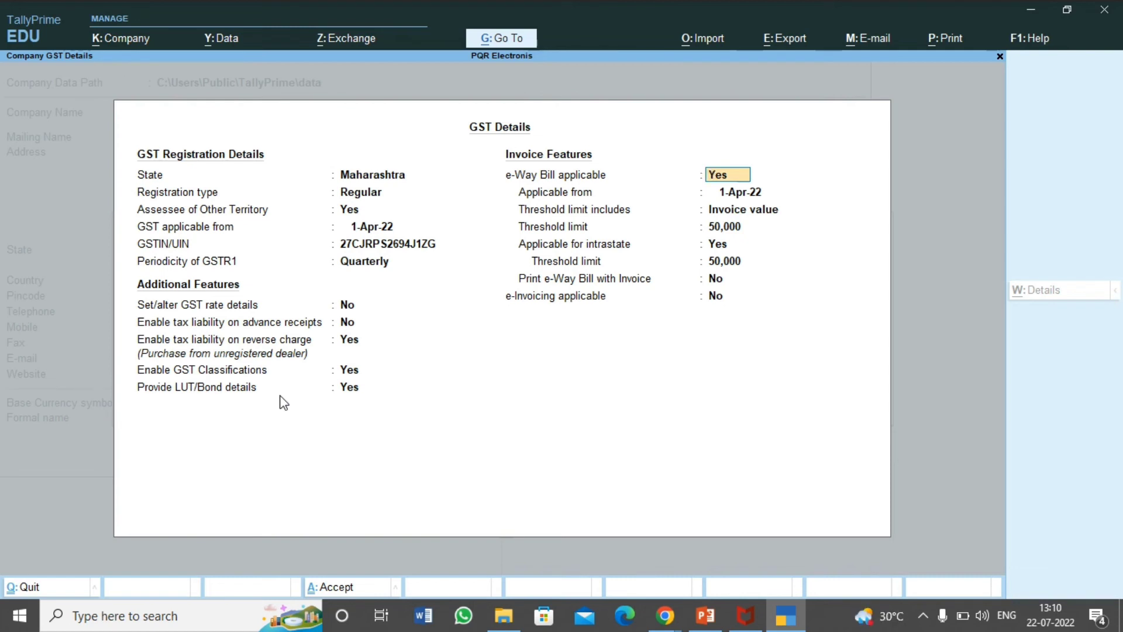
Step: Keep e-Way Bill on Invoice value basis and raise the intrastate threshold limit to 1,00,000
{"action": "key", "text": "Return"}
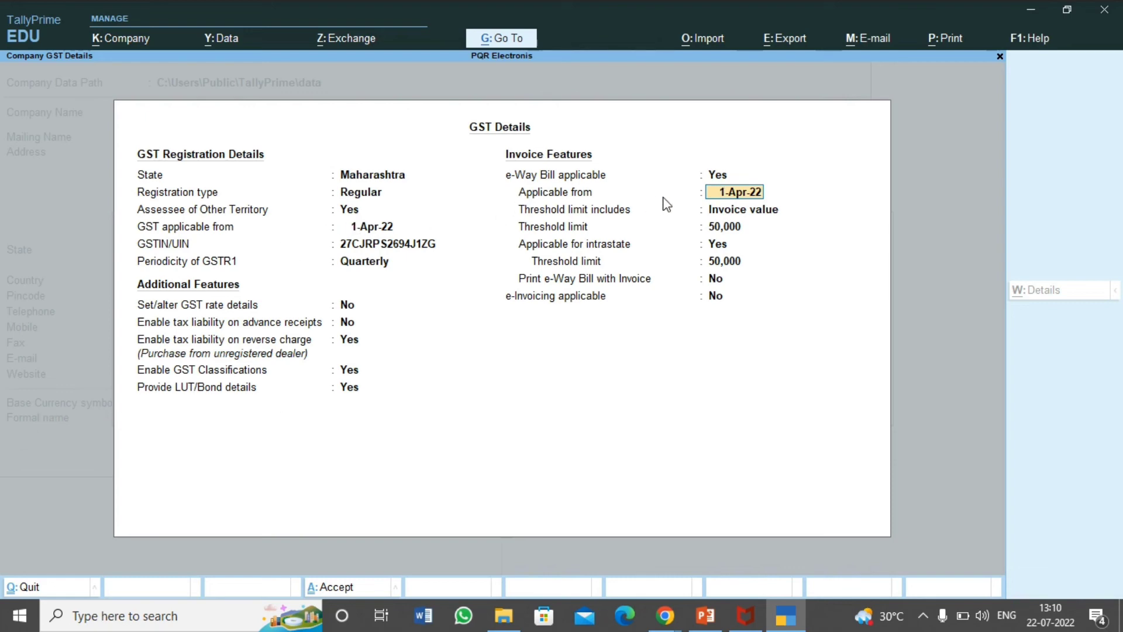
{"action": "key", "text": "Return"}
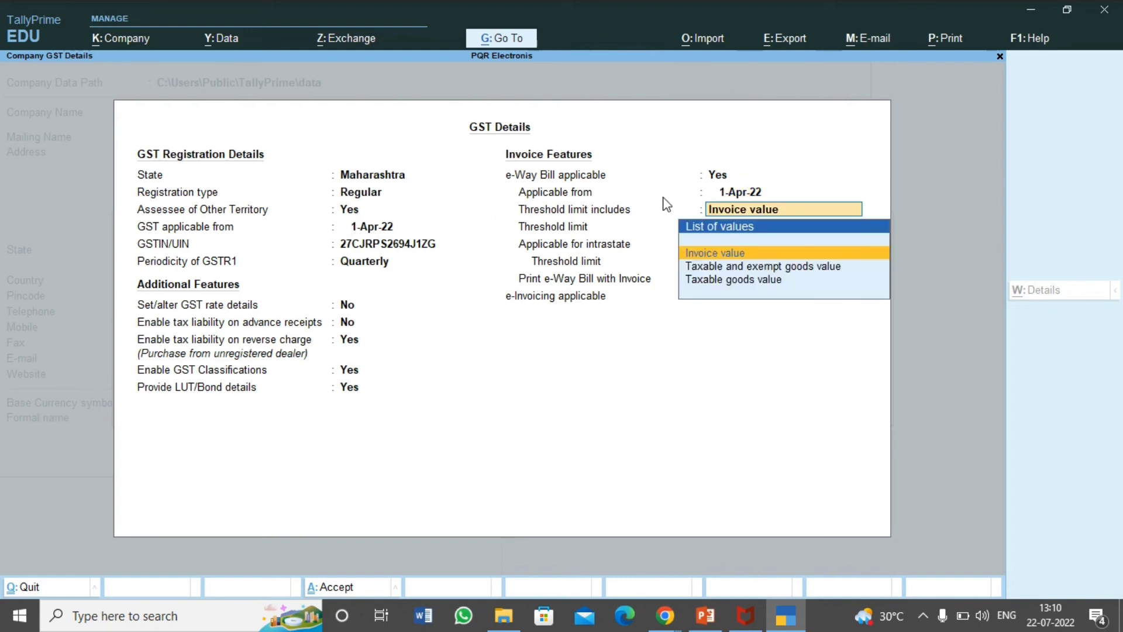
{"action": "key", "text": "Return"}
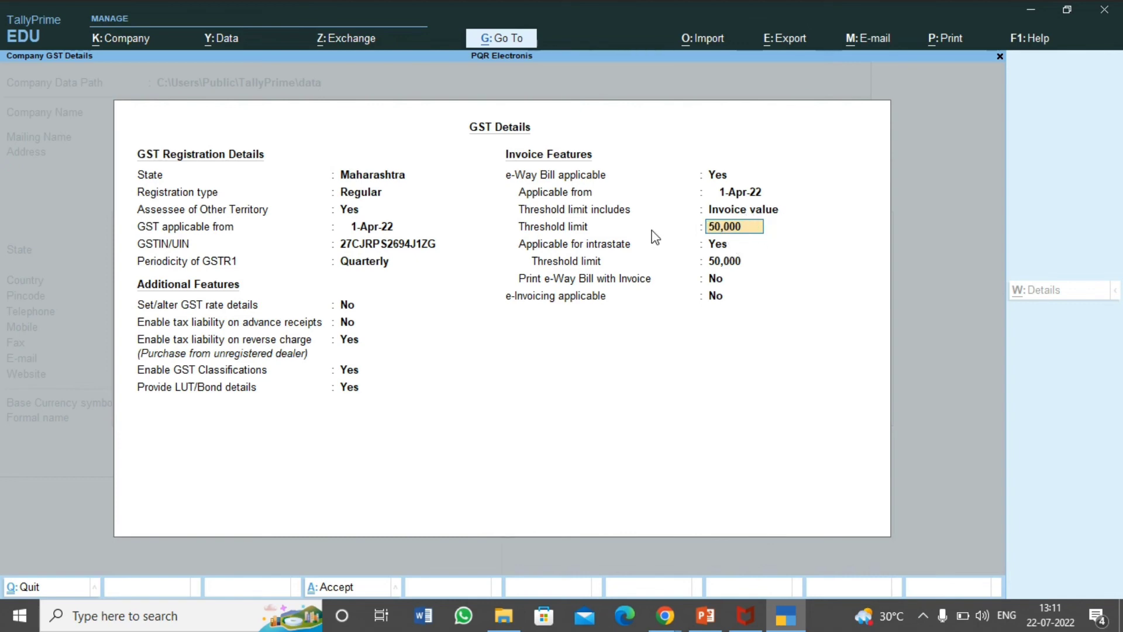
{"action": "key", "text": "Return"}
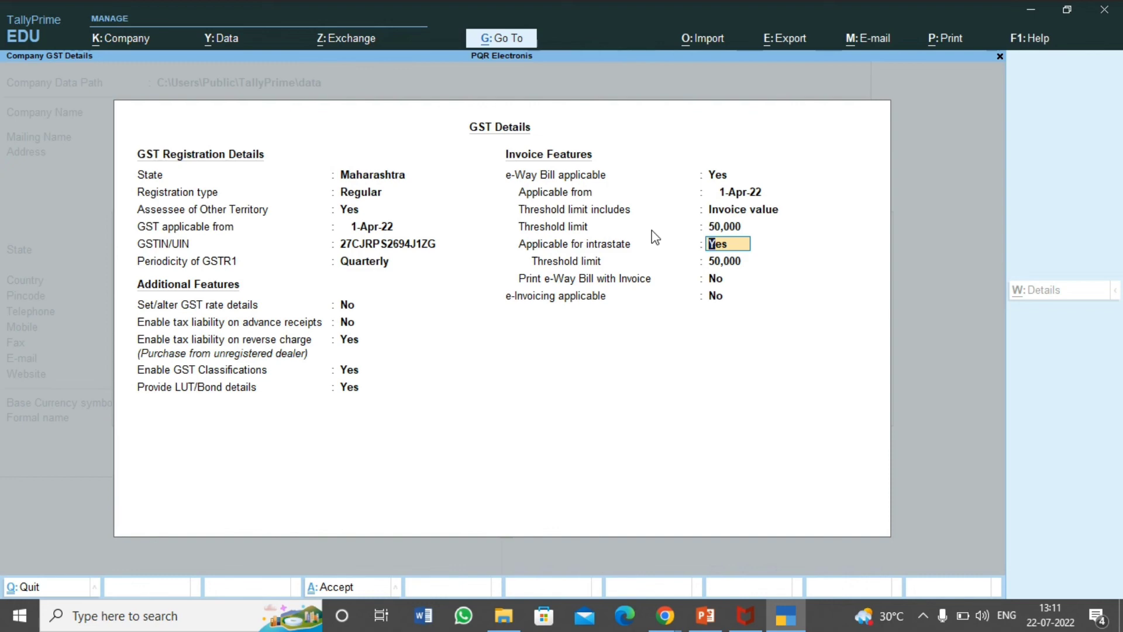
{"action": "key", "text": "Return"}
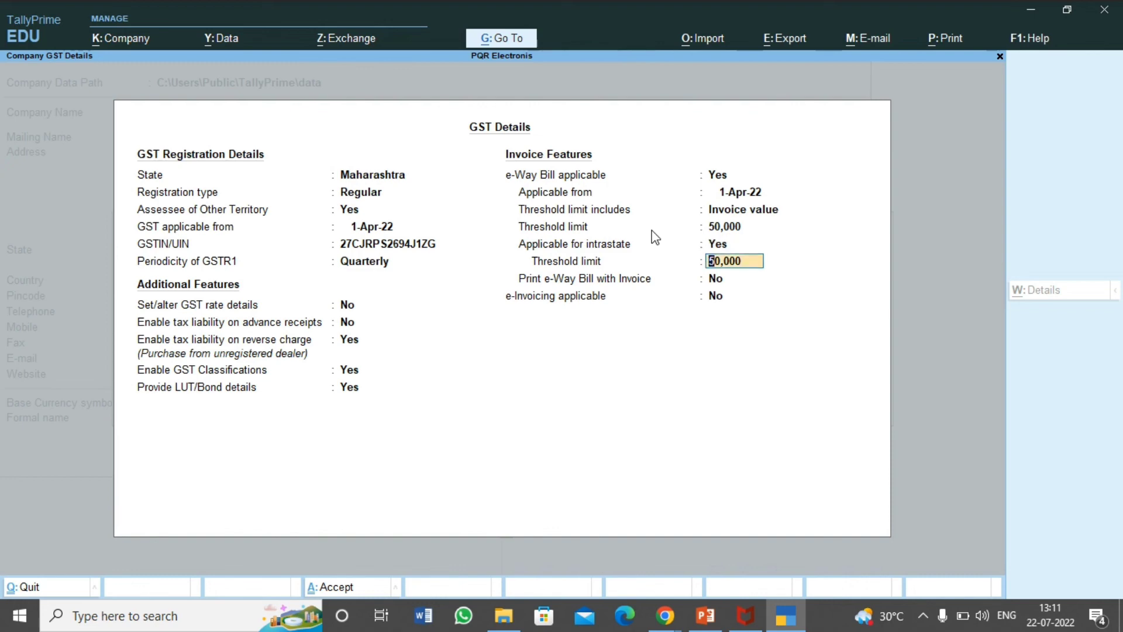
{"action": "type", "text": "10000"}
{"action": "key", "text": "Return"}
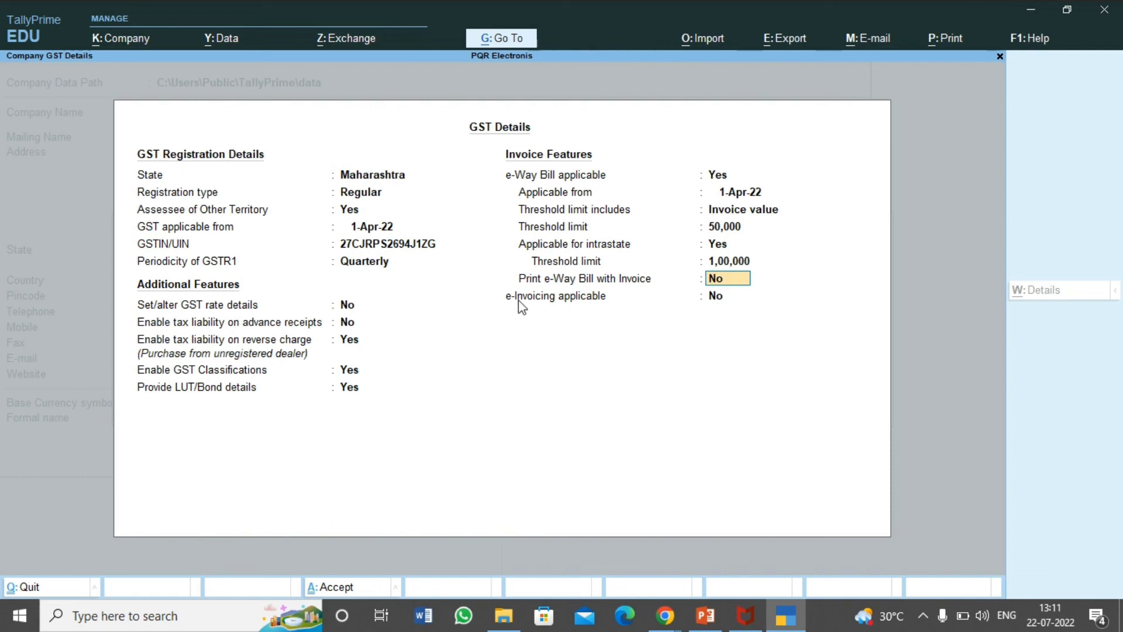
Step: Leave Print e-Way Bill with Invoice and e-Invoicing applicable both set to No
{"action": "key", "text": "Return"}
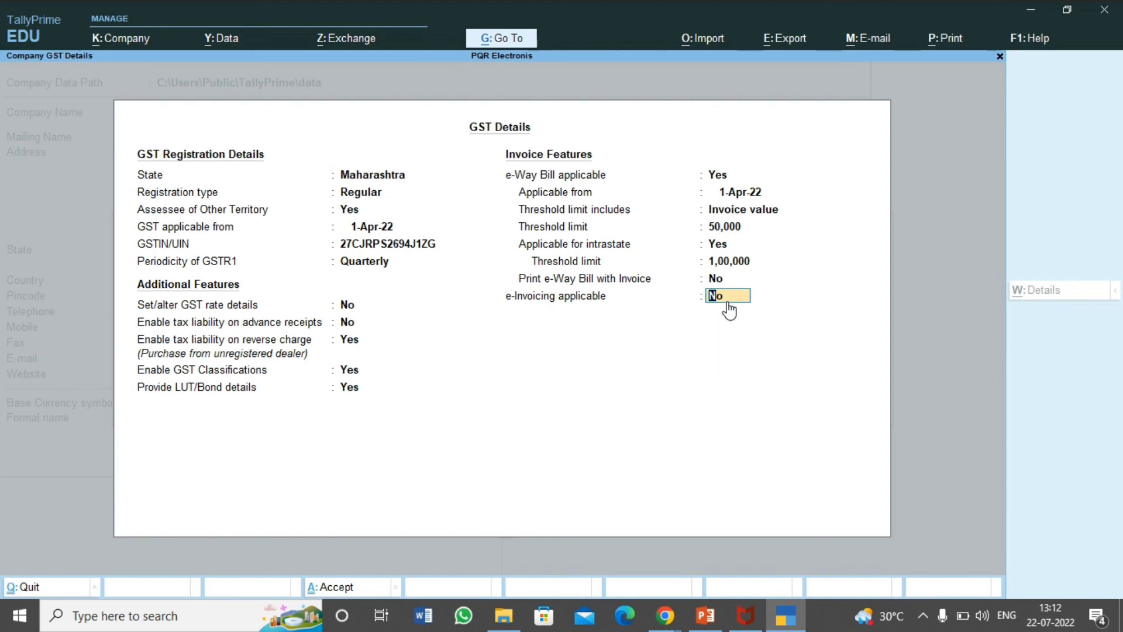
{"action": "key", "text": "Return"}
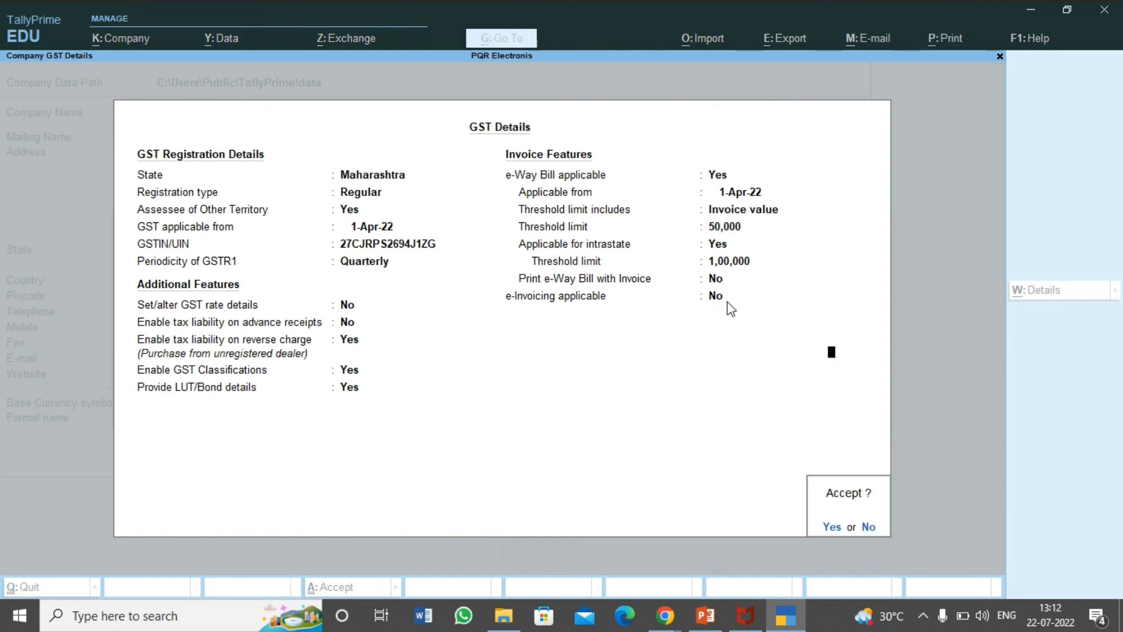
Step: Accept the GST details and company features with TDS left disabled
{"action": "key", "text": "Return"}
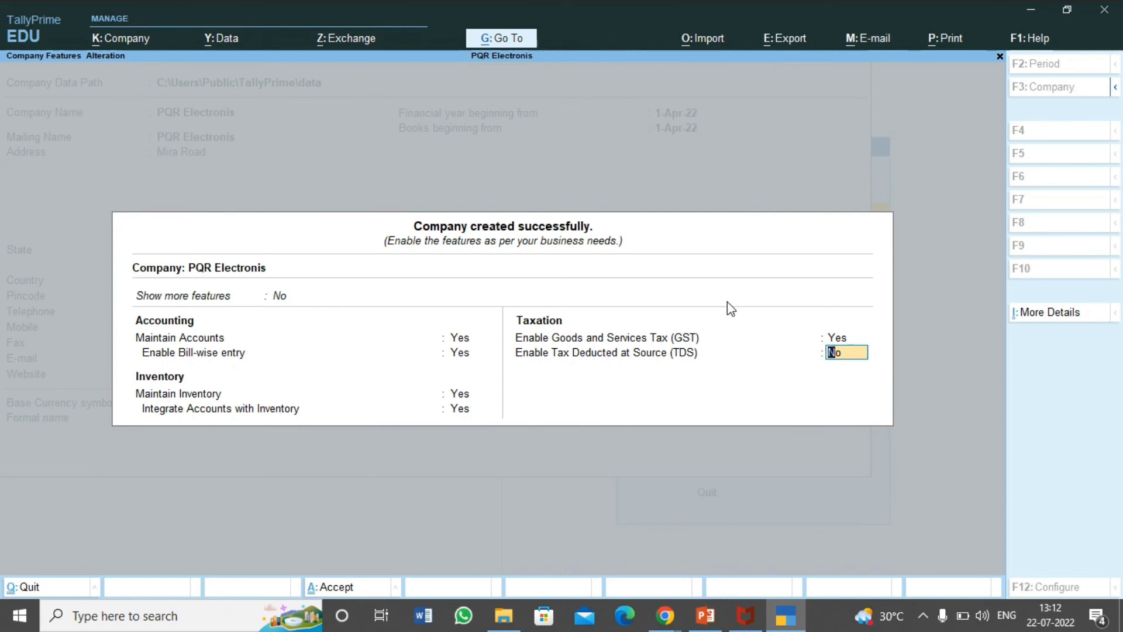
{"action": "key", "text": "Return"}
{"action": "key", "text": "Return"}
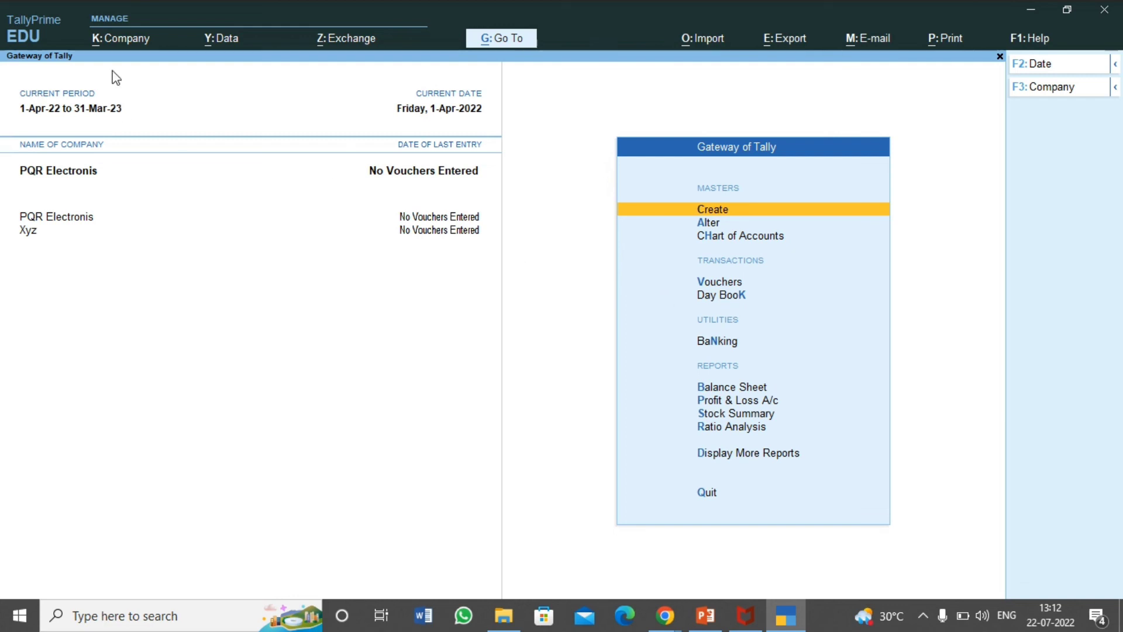
{"action": "left_click", "coordinate": [111, 42]}
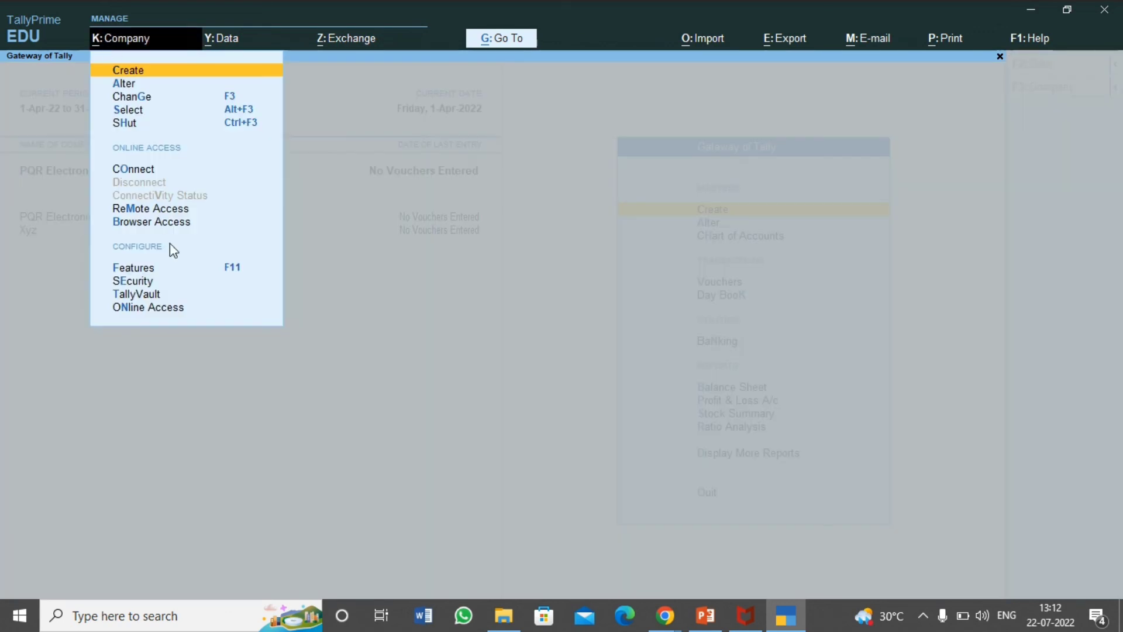
{"action": "left_click", "coordinate": [149, 270]}
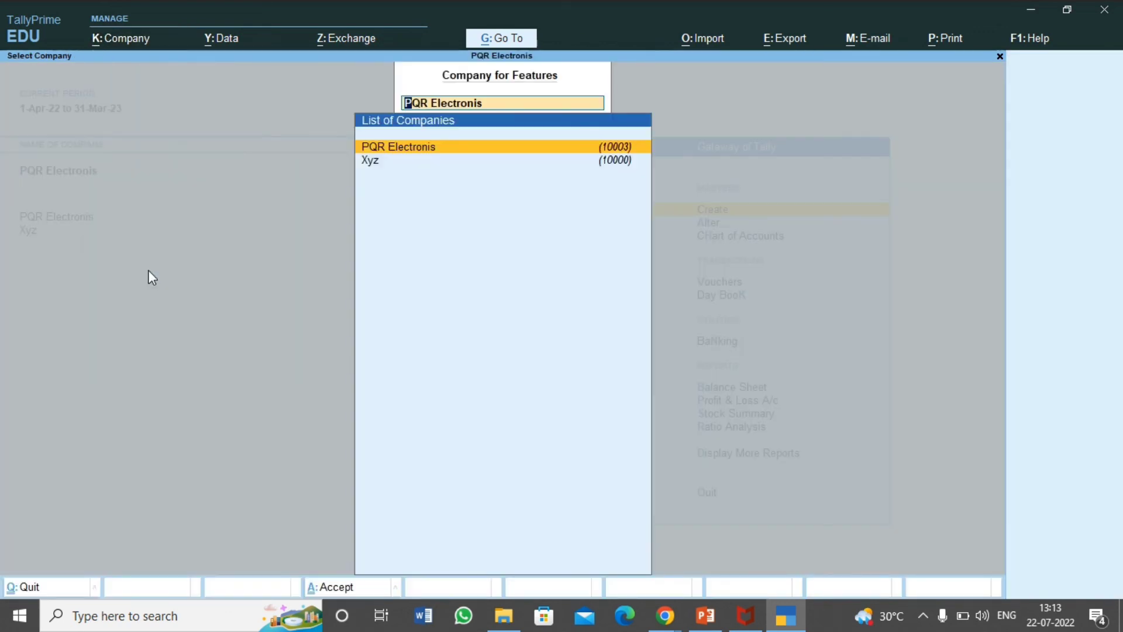
{"action": "key", "text": "Return"}
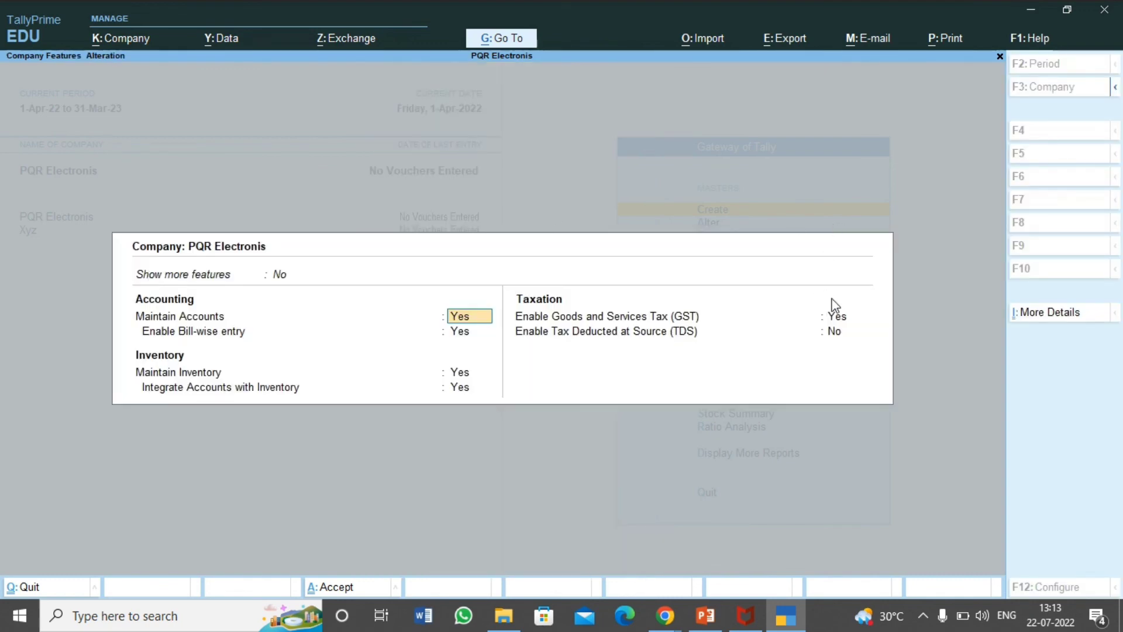
{"action": "left_click", "coordinate": [836, 319]}
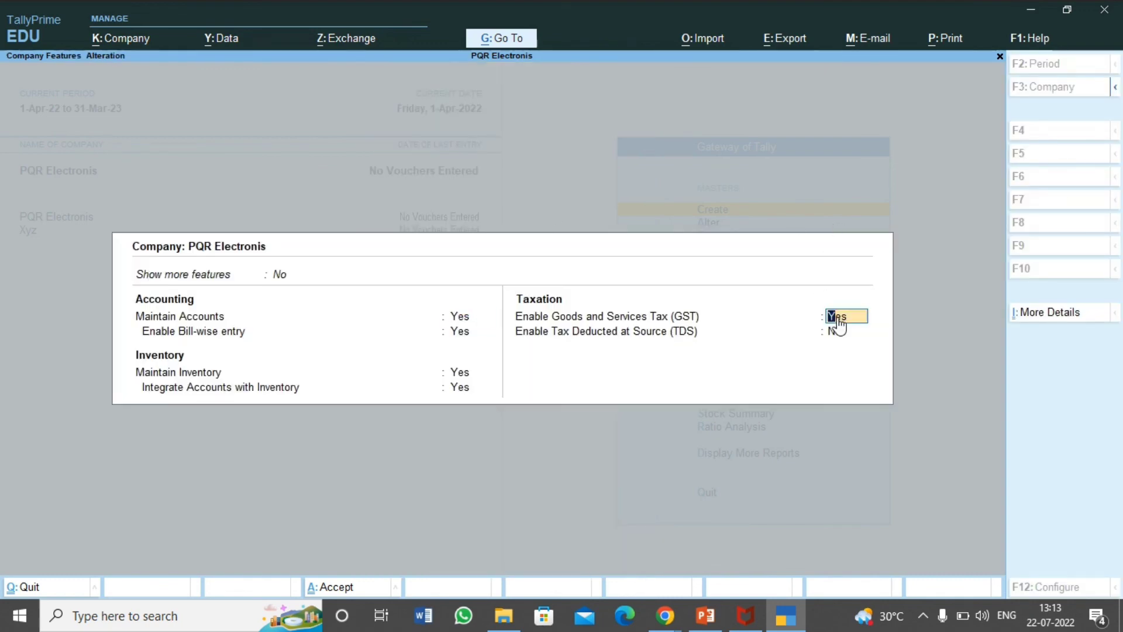
{"action": "key", "text": "Return"}
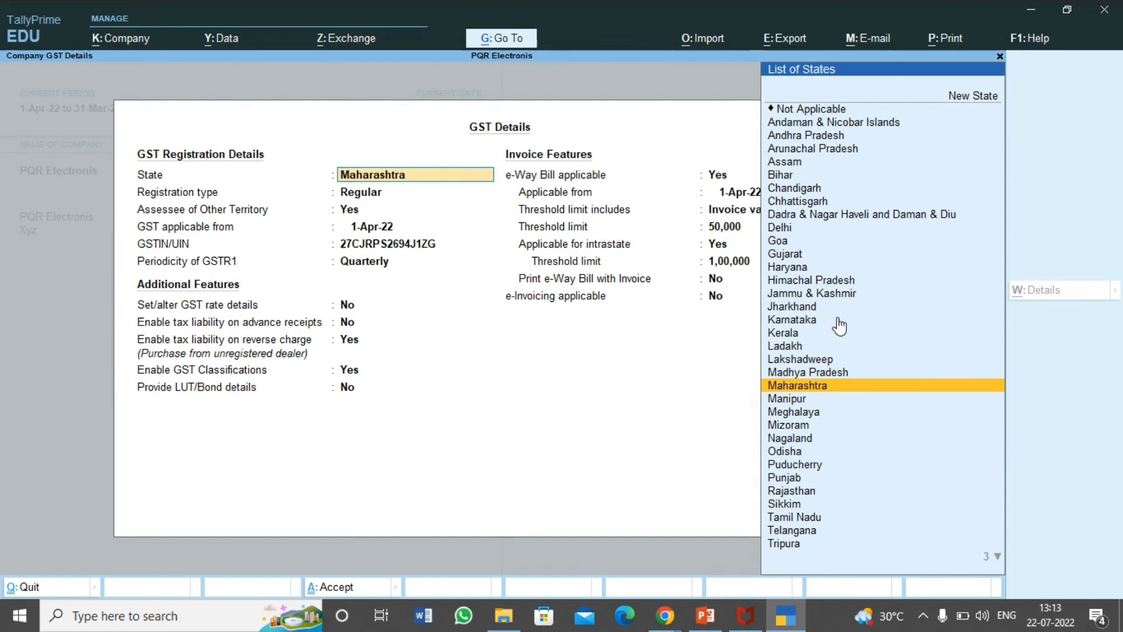
{"action": "key", "text": "ctrl+a"}
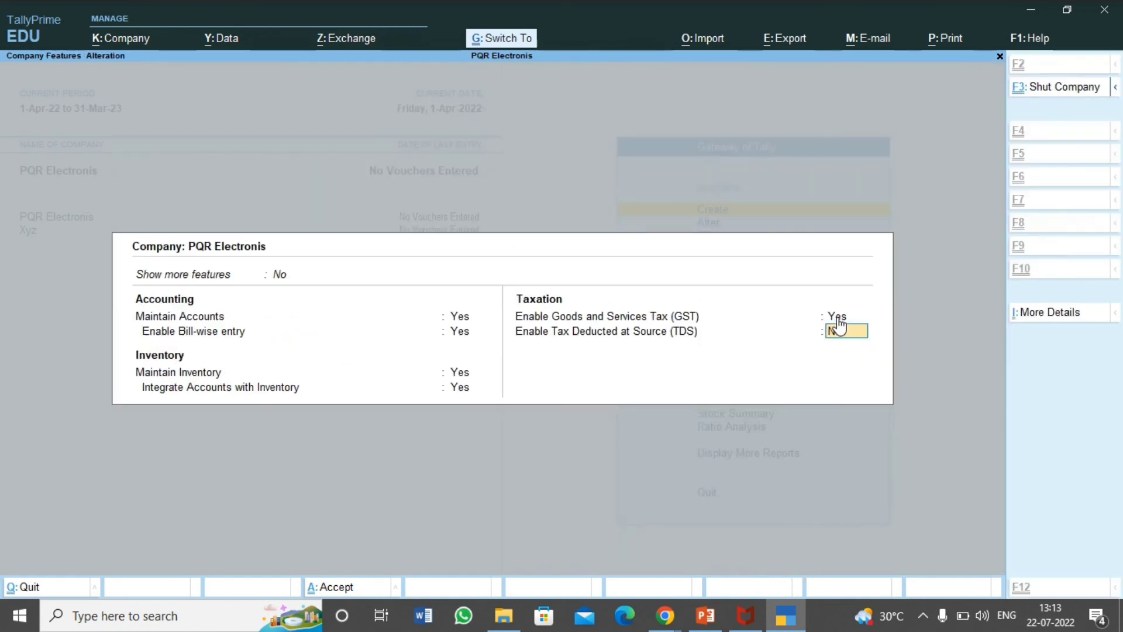
{"action": "key", "text": "ctrl+a"}
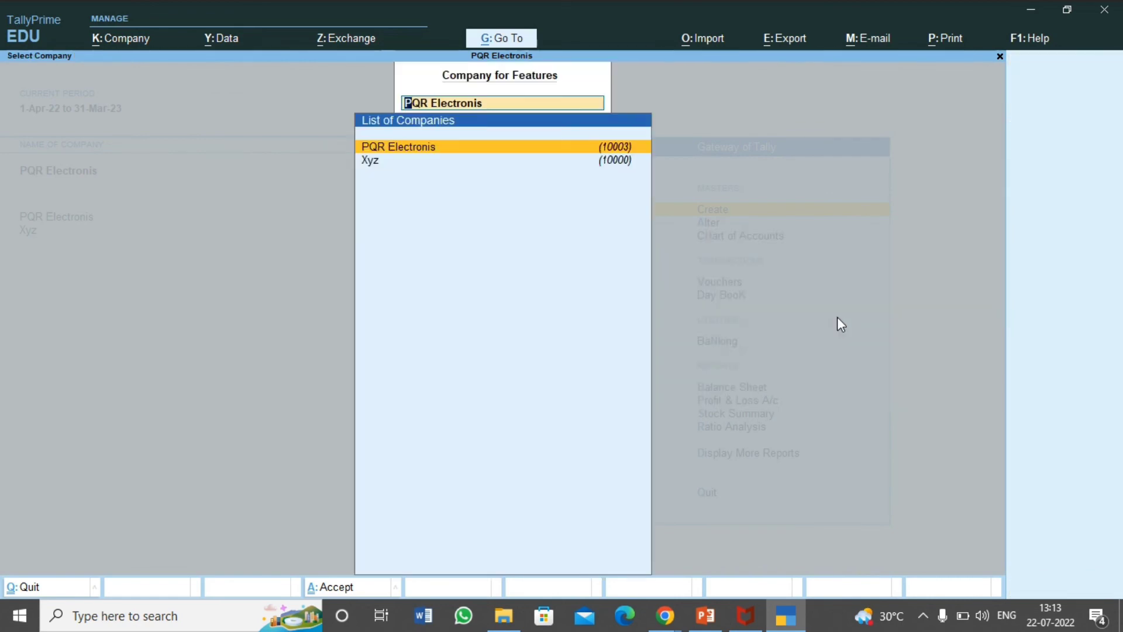
{"action": "key", "text": "Escape"}
{"action": "key", "text": "Escape"}
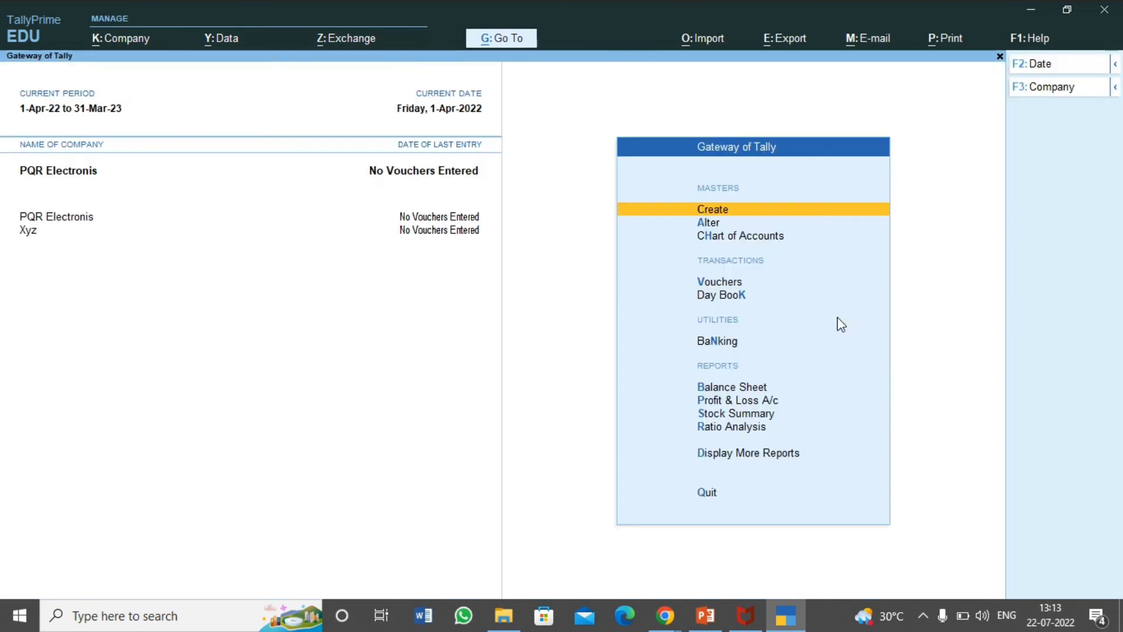